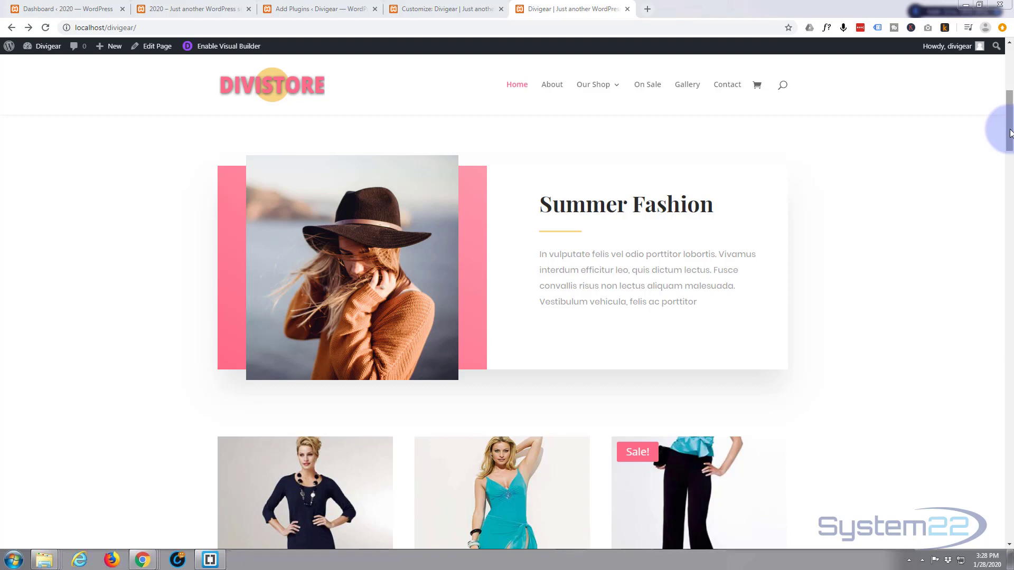
Return from the Everyday Shoes product page to the store's home page and enable the Visual Builder there
left_click_drag(1009, 132, 1009, 66)
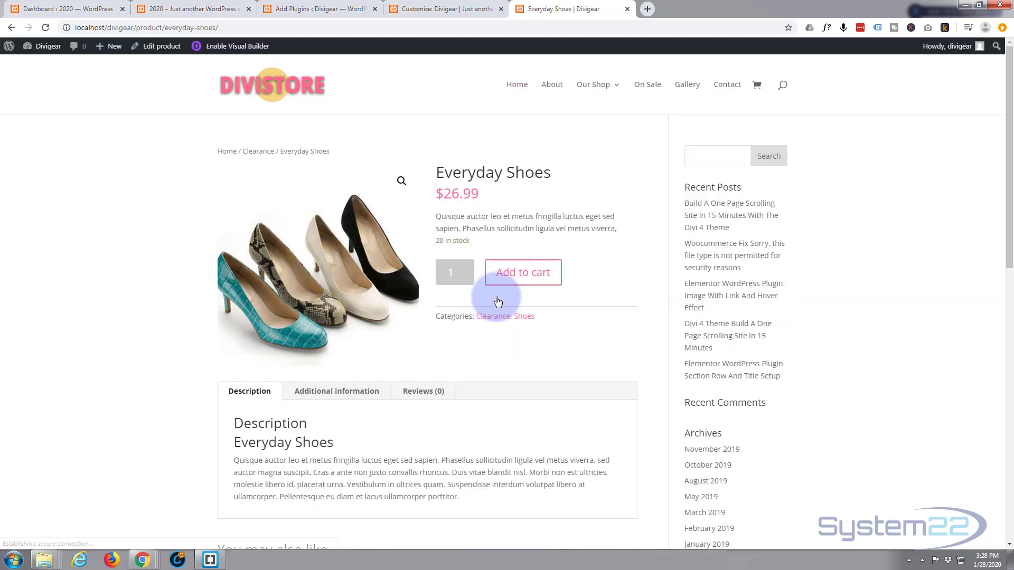
left_click(11, 27)
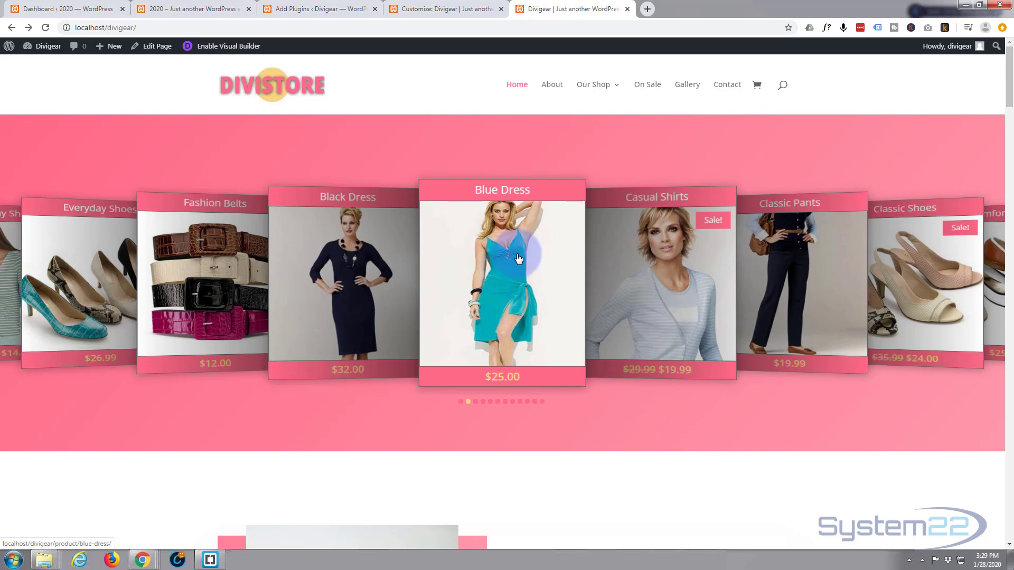
left_click(229, 48)
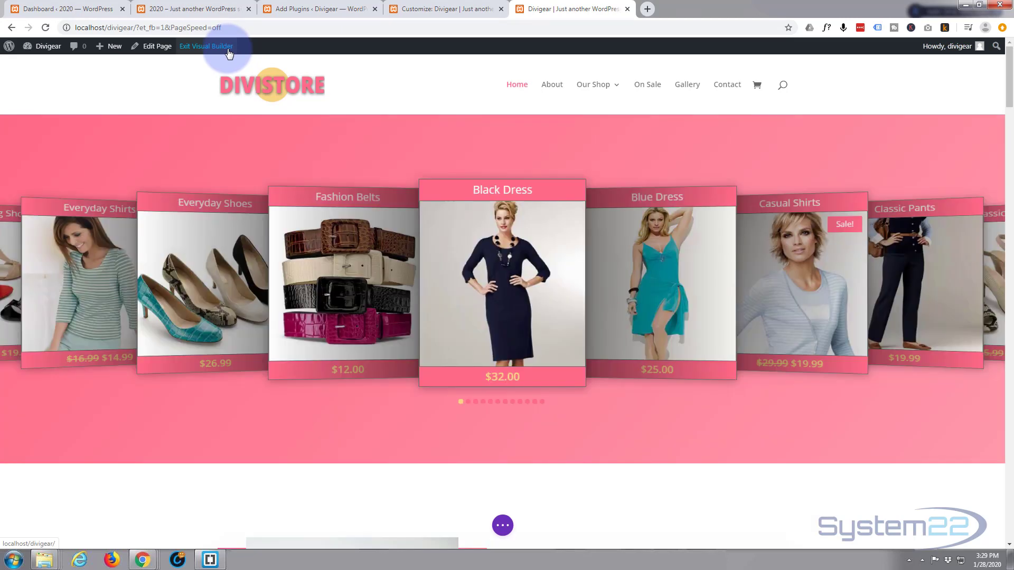
Delete the existing carousel row from the pink section and insert a single-column row in its place
mouse_move(233, 250)
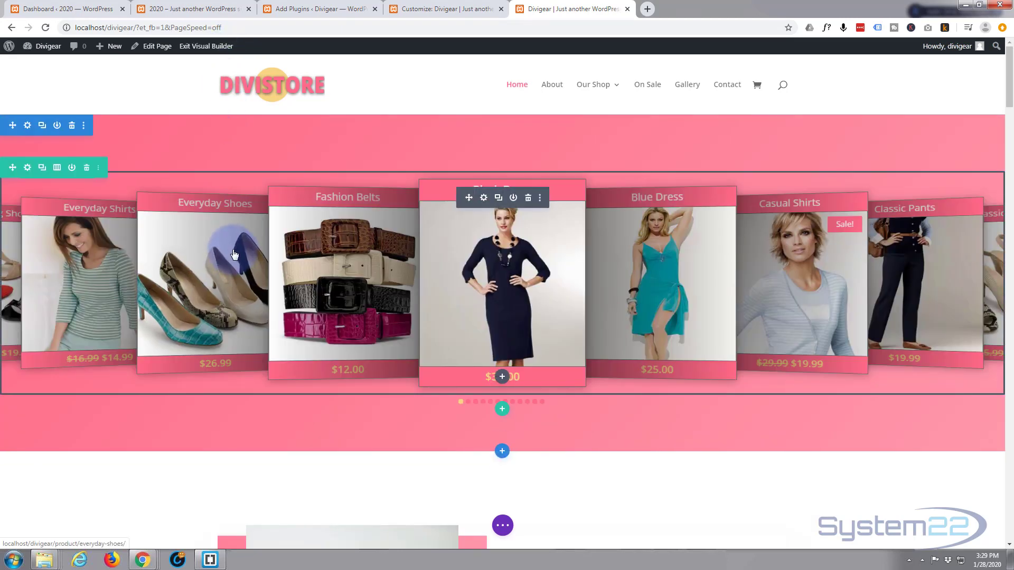
left_click(88, 168)
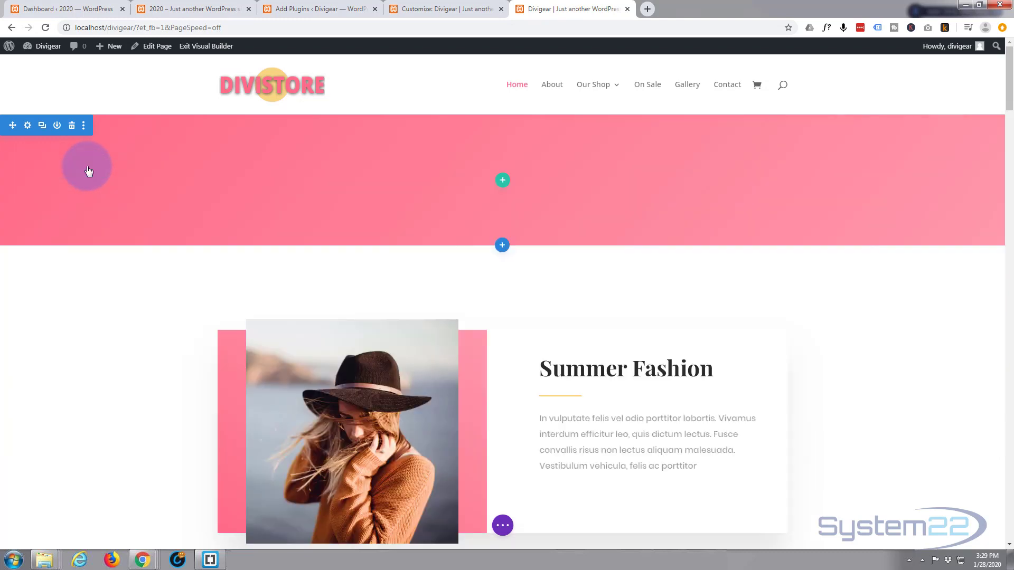
left_click(504, 182)
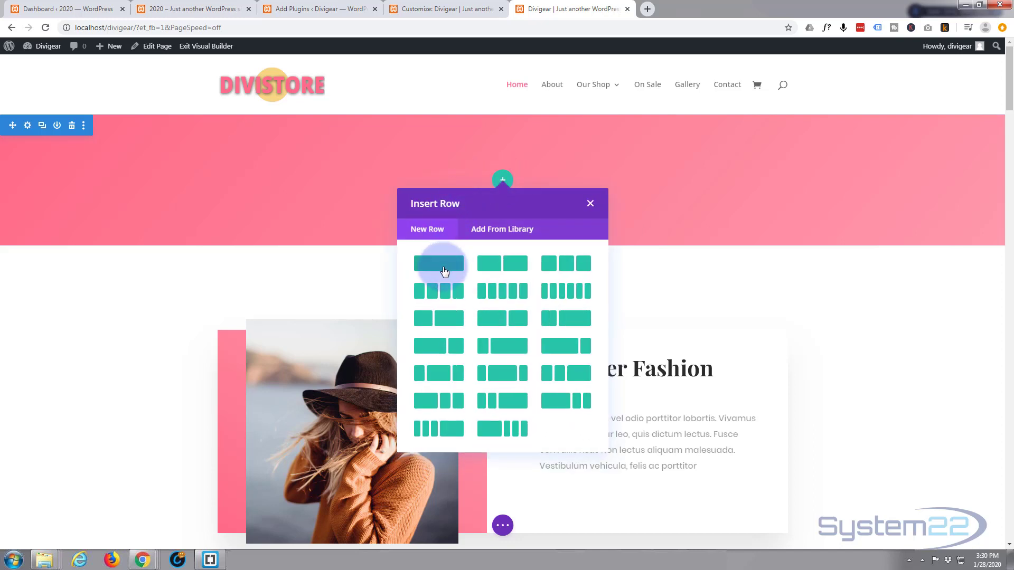
left_click(443, 271)
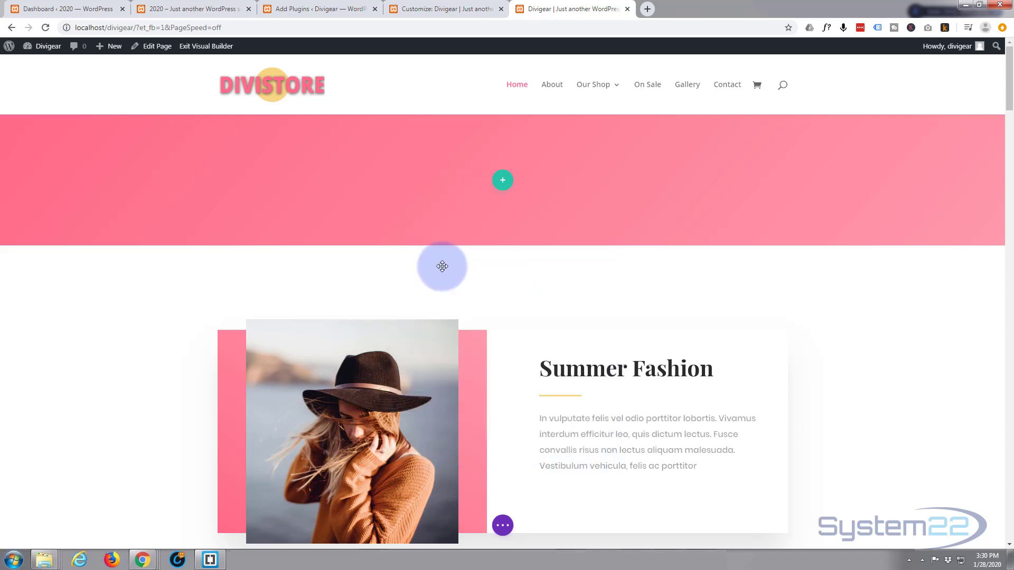
Add a Product Carousel module to the new row
scroll(458, 310, "down", 4)
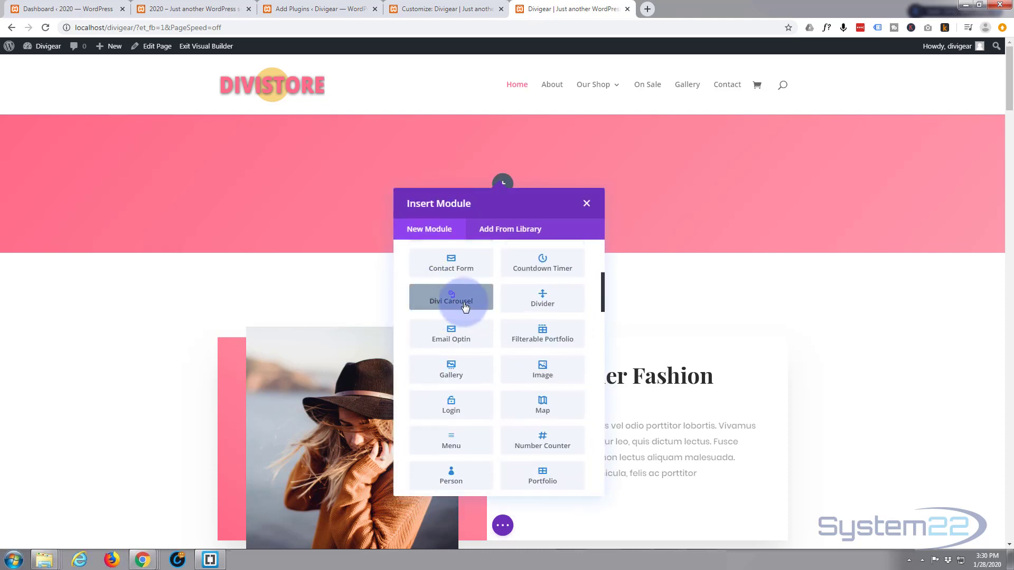
scroll(449, 307, "down", 2)
scroll(450, 303, "down", 3)
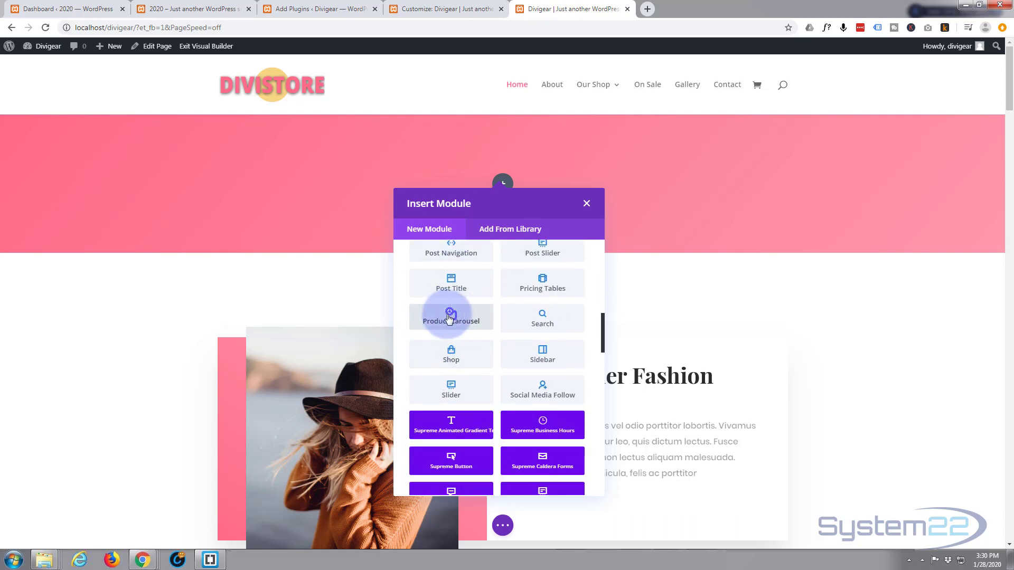
left_click(449, 315)
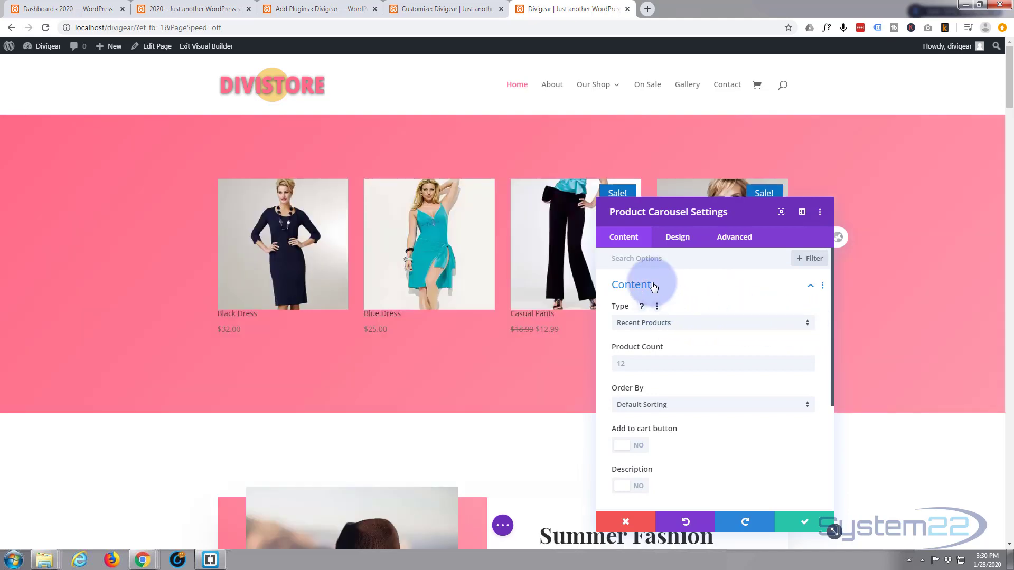
Set the carousel's type to Product Category, include the Pants and Dresses categories, and save the module
left_click(806, 323)
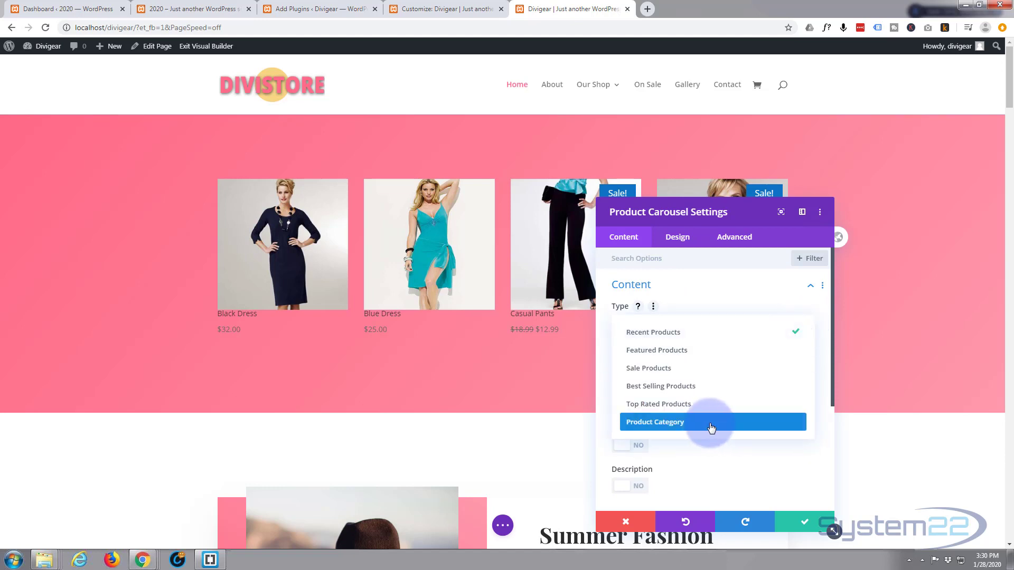
left_click(711, 423)
scroll(709, 403, "down", 3)
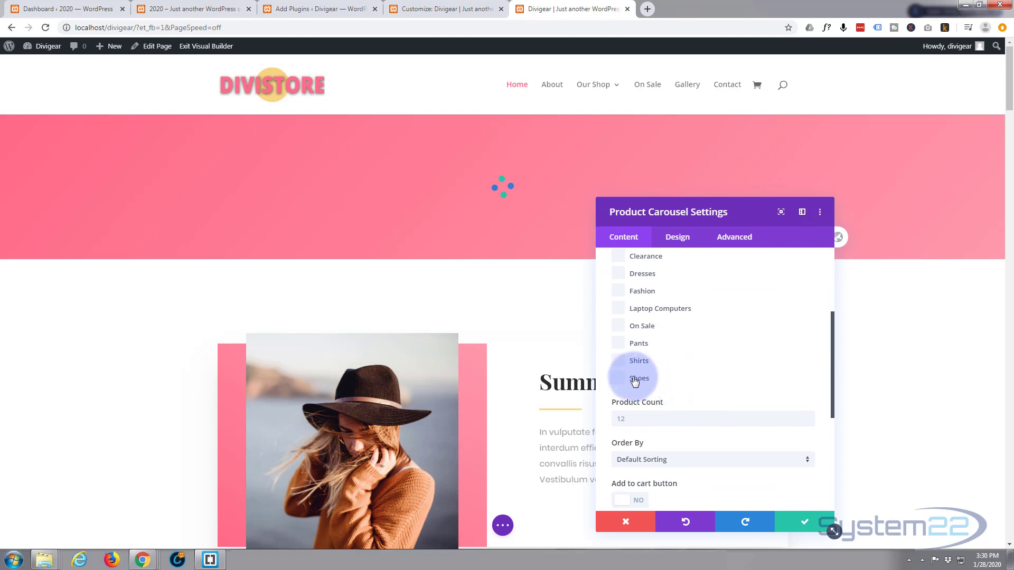
left_click(620, 378)
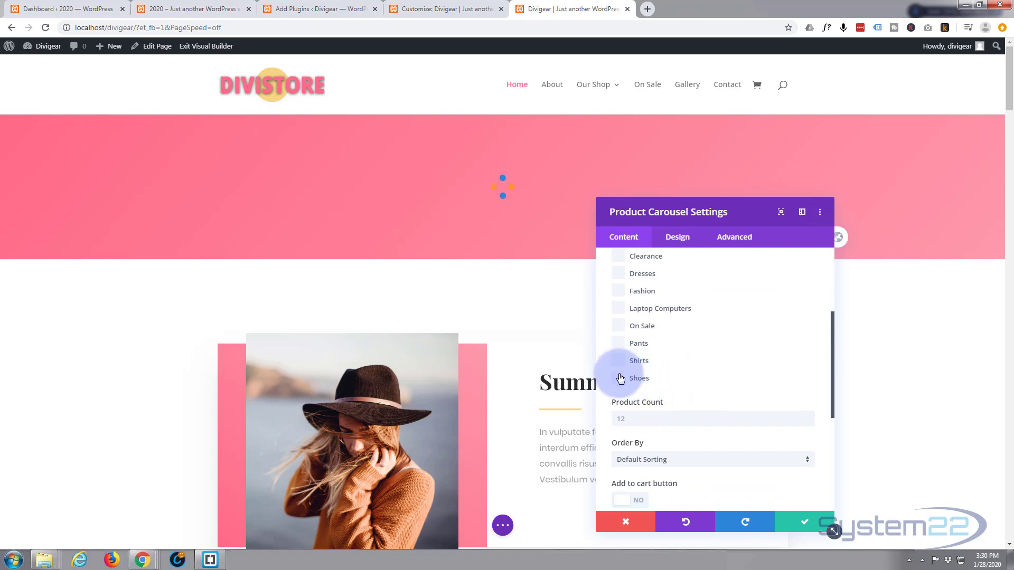
left_click(619, 345)
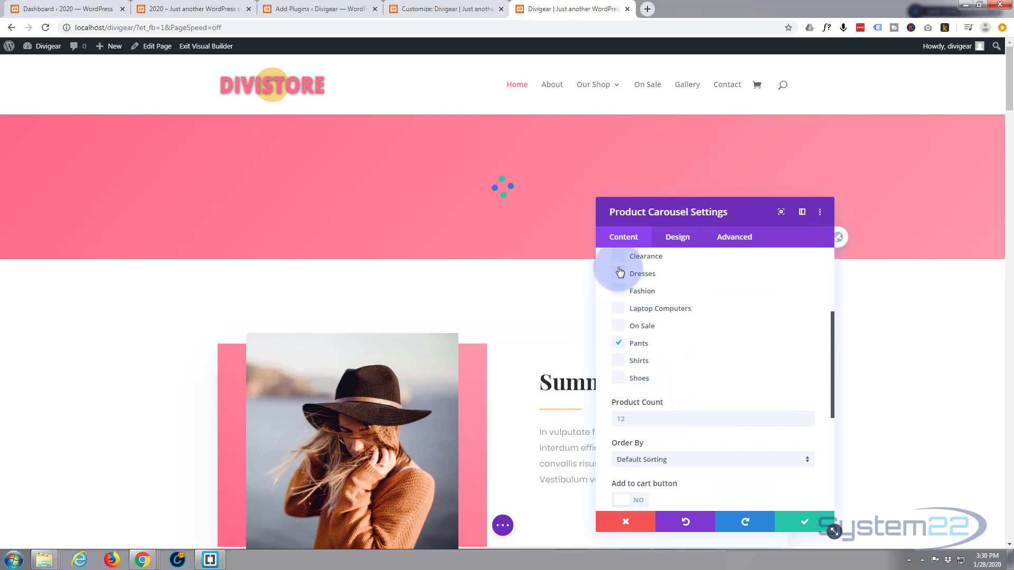
left_click(619, 273)
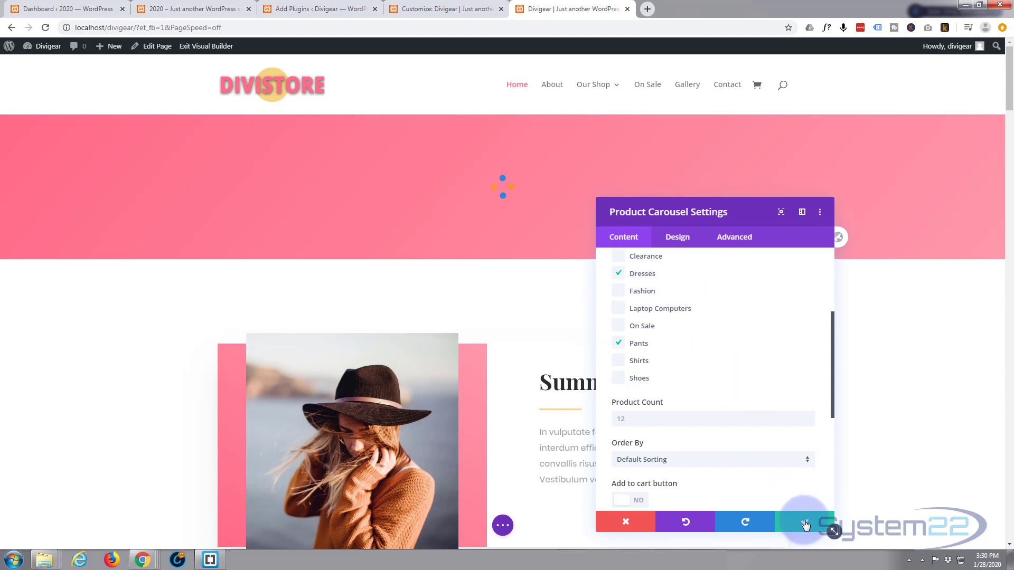
left_click(804, 524)
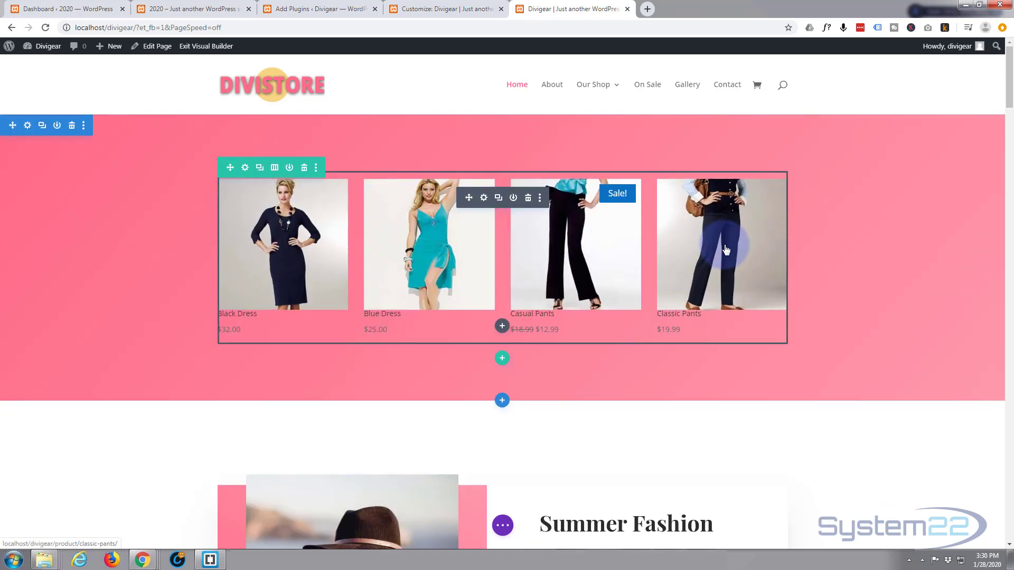
Set the carousel row's width and max width both to 100% and save the row settings
left_click(245, 168)
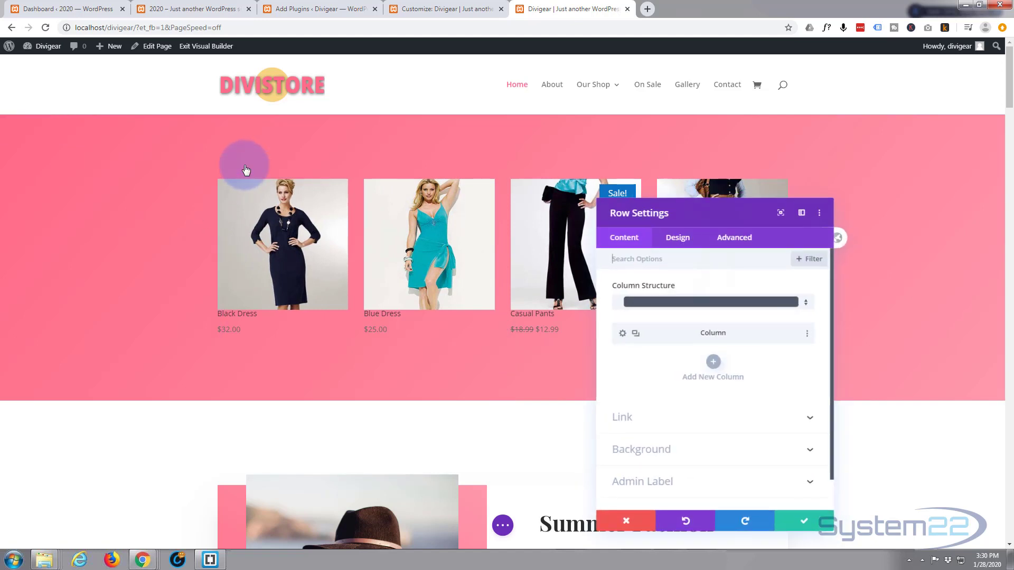
left_click(681, 238)
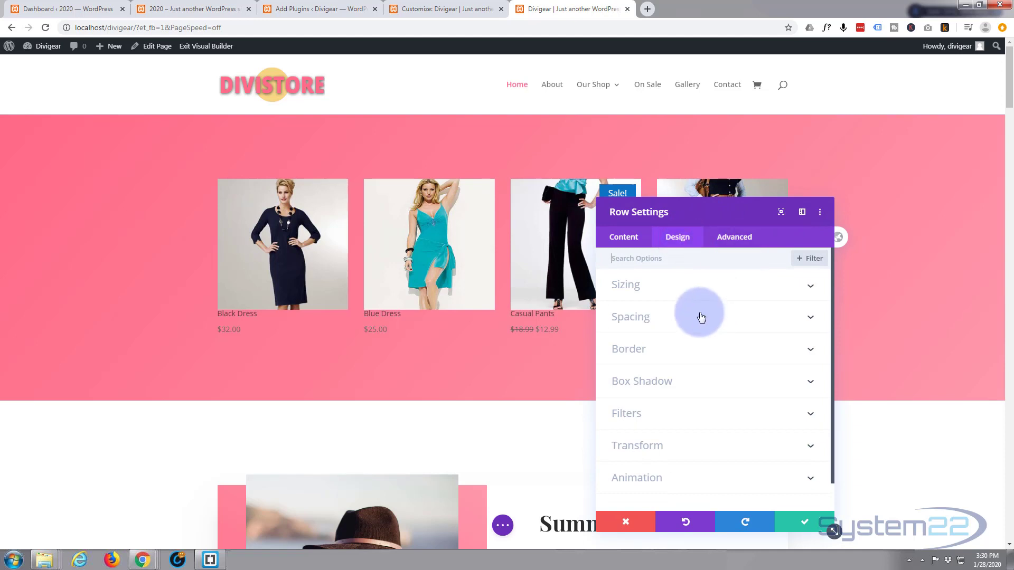
left_click(699, 291)
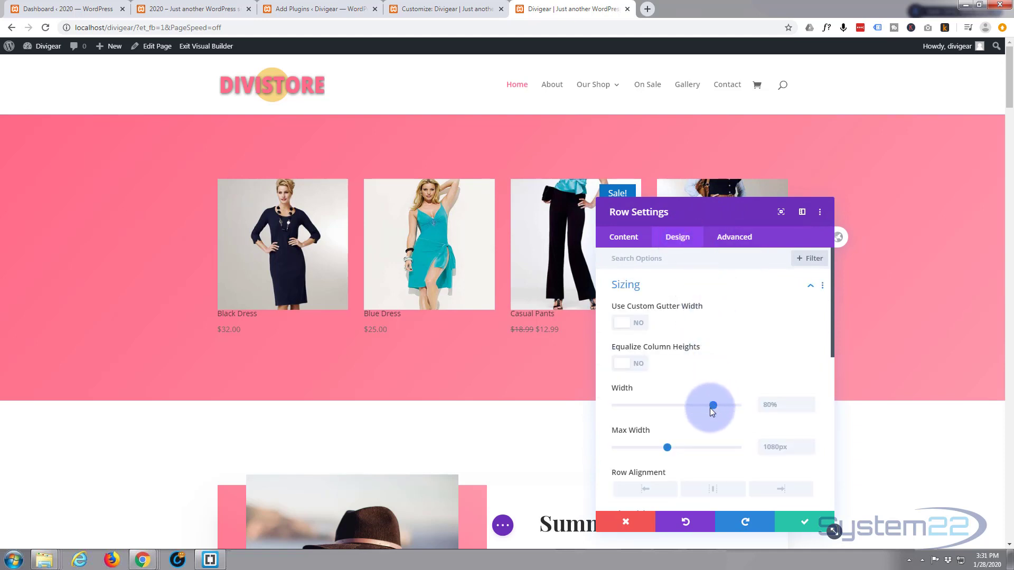
left_click(768, 449)
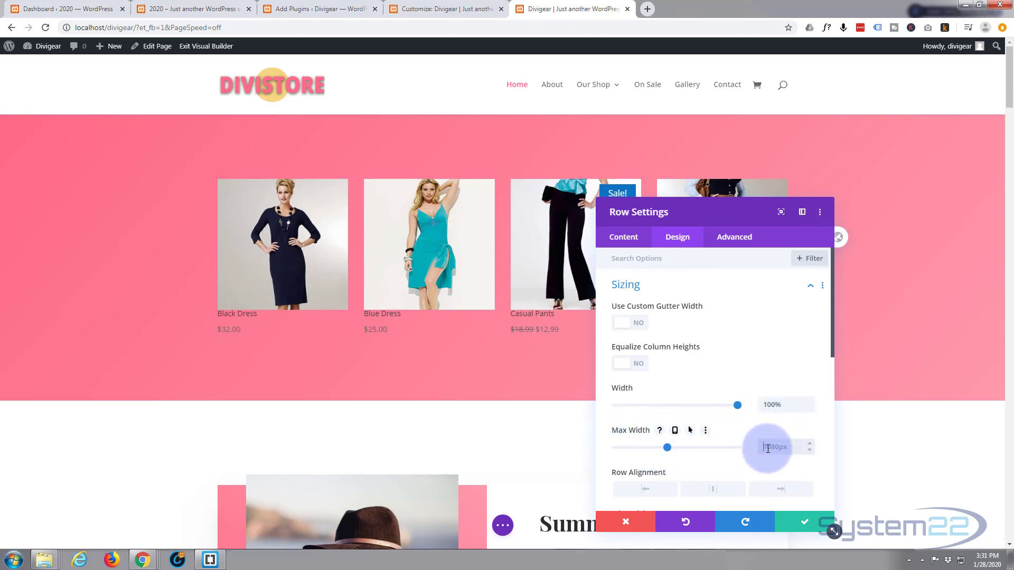
type("px")
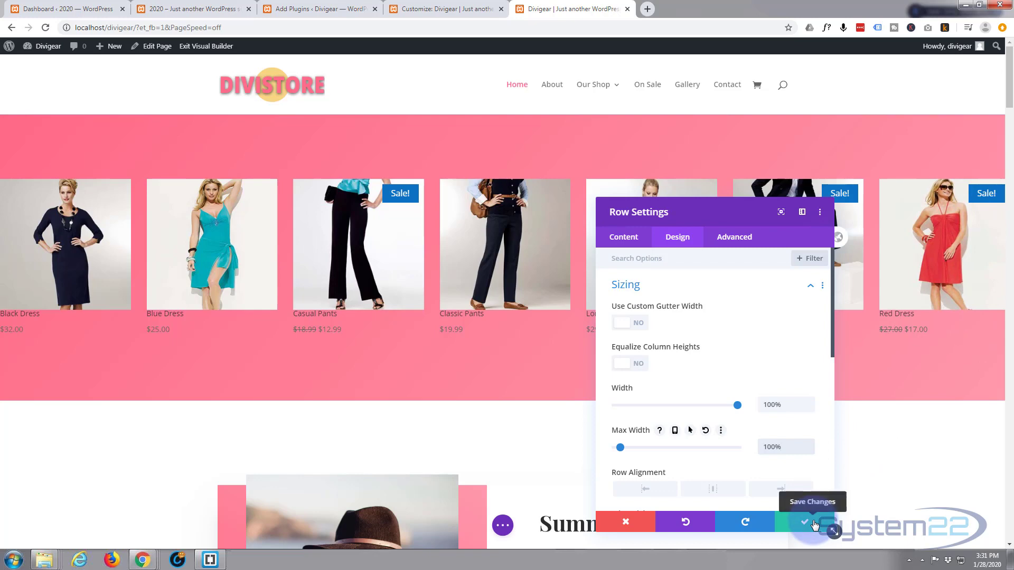
left_click(813, 525)
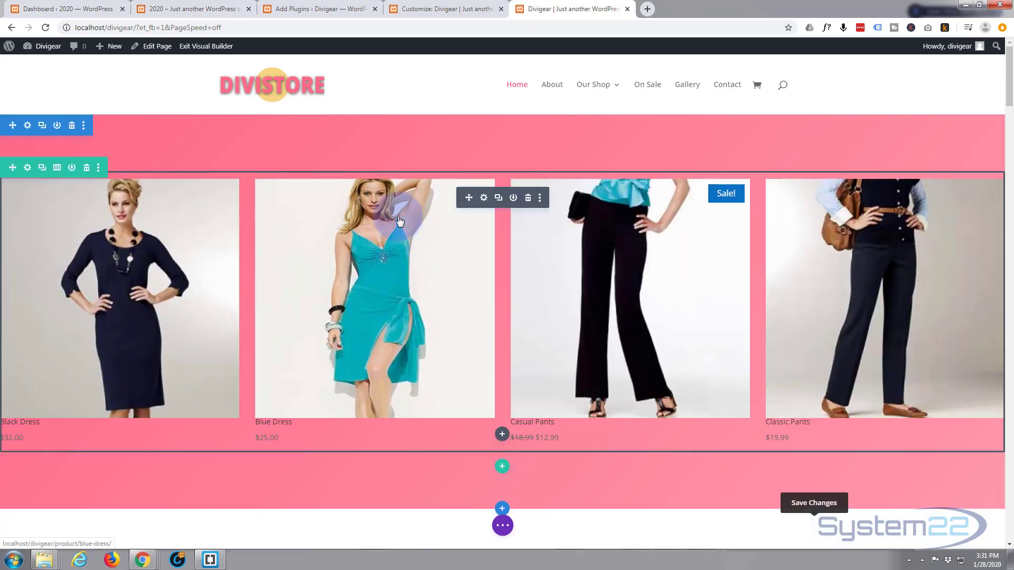
Set the Product Carousel's number of items shown on desktop to 6 Columns
left_click(484, 198)
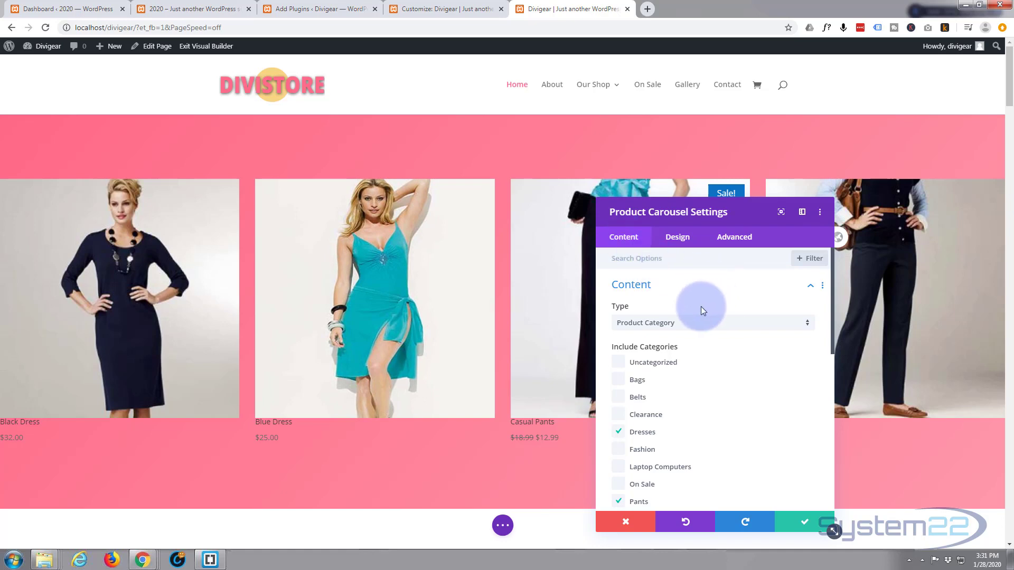
left_click(770, 302)
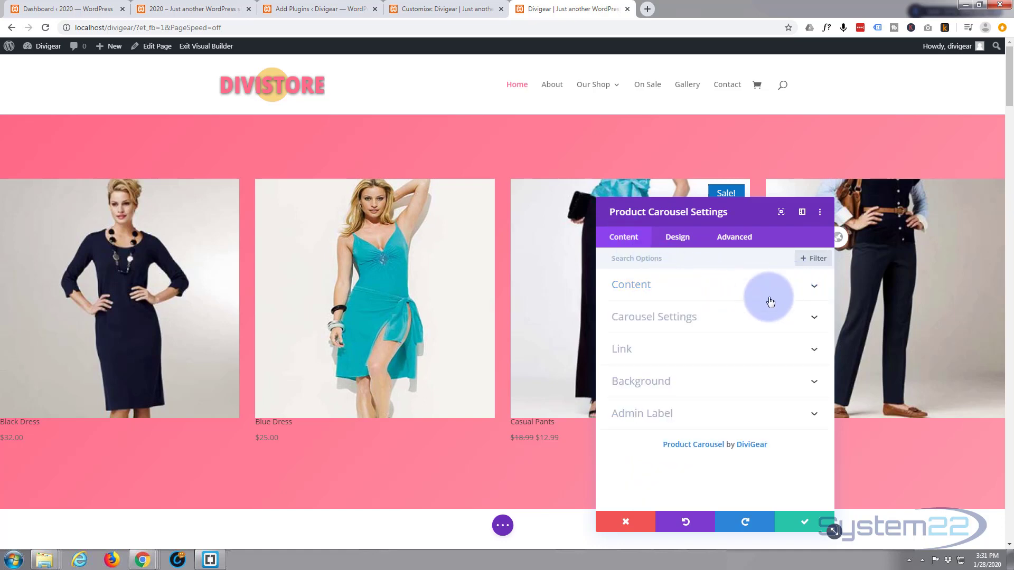
left_click(724, 318)
left_click(629, 302)
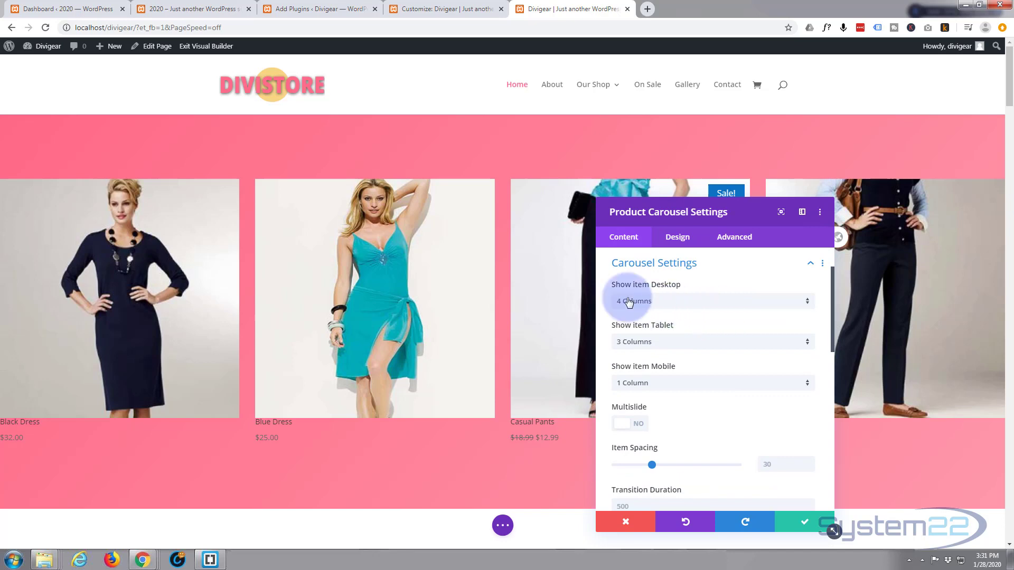
left_click(807, 305)
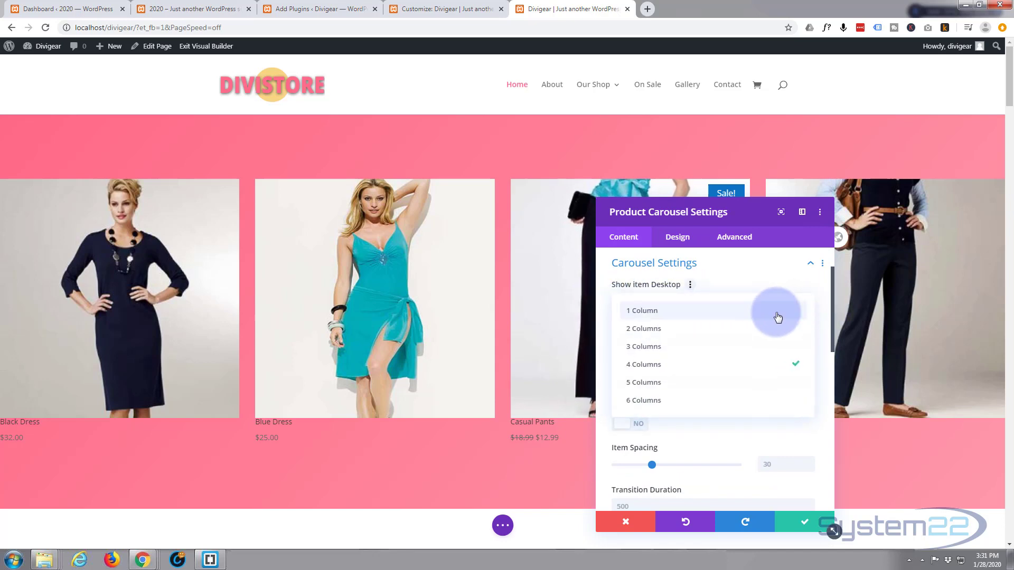
left_click(687, 402)
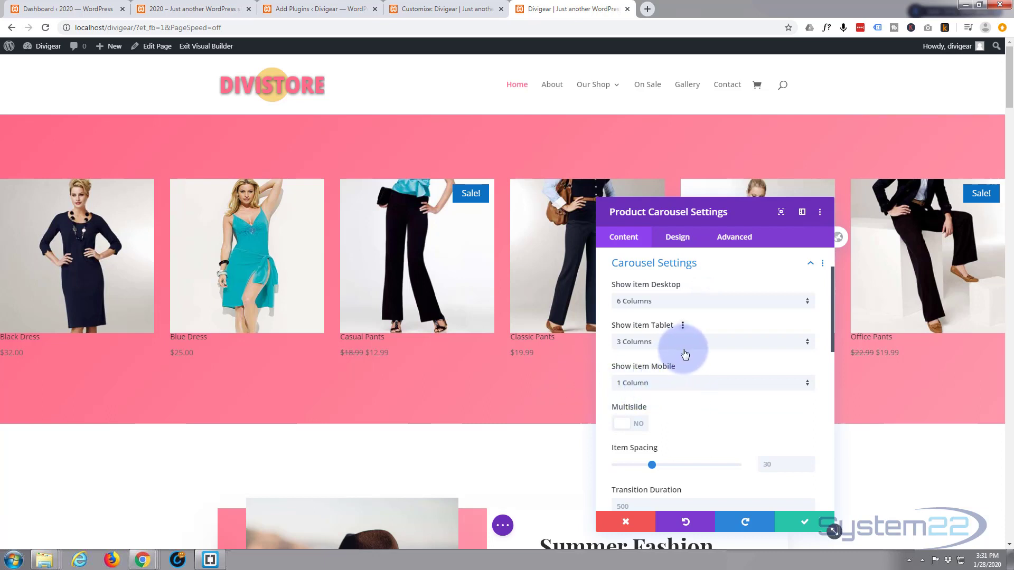
Reduce the carousel's item spacing to 0
scroll(685, 352, "down", 1)
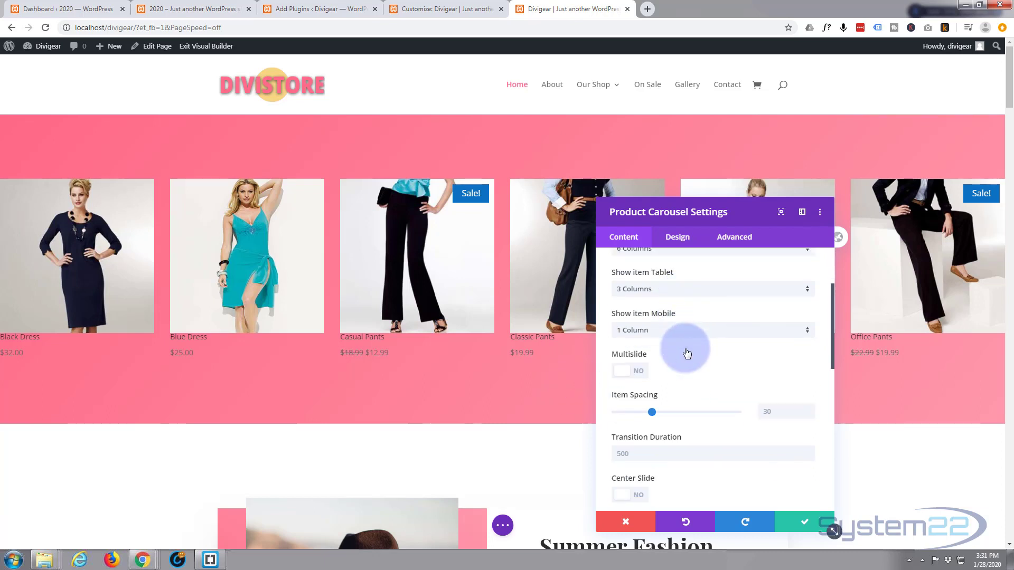
scroll(685, 349, "up", 1)
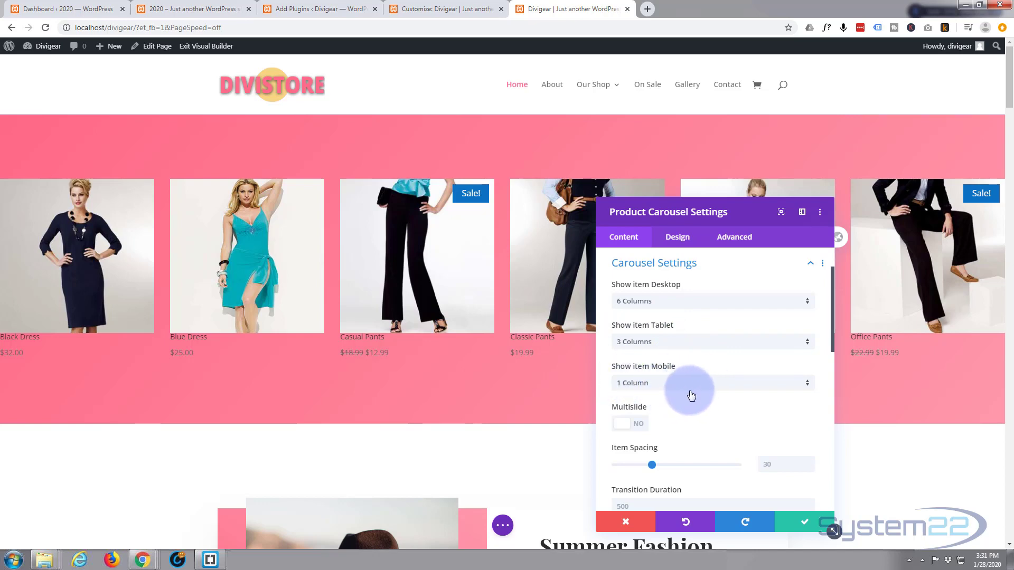
scroll(681, 373, "down", 1)
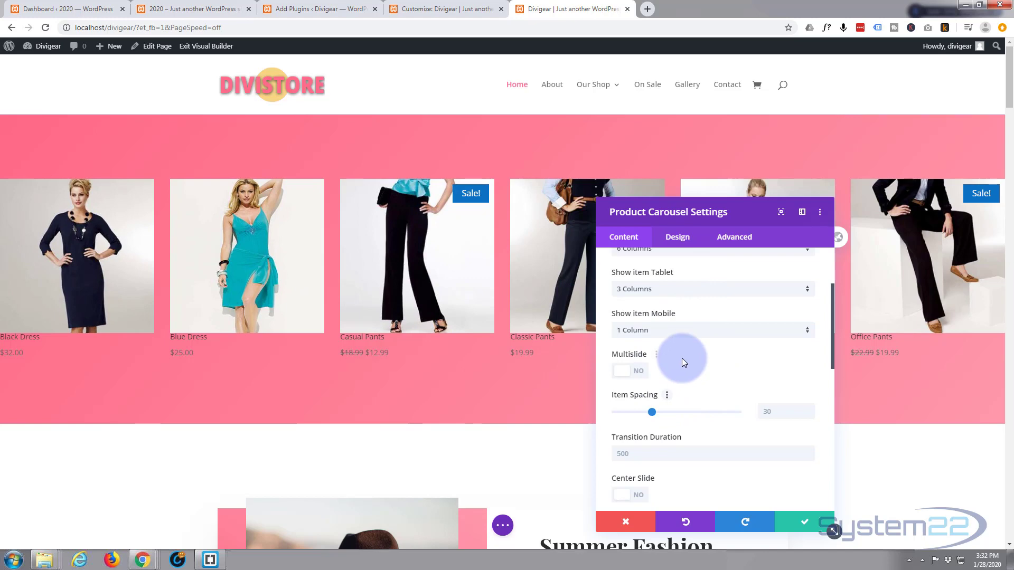
scroll(683, 359, "down", 2)
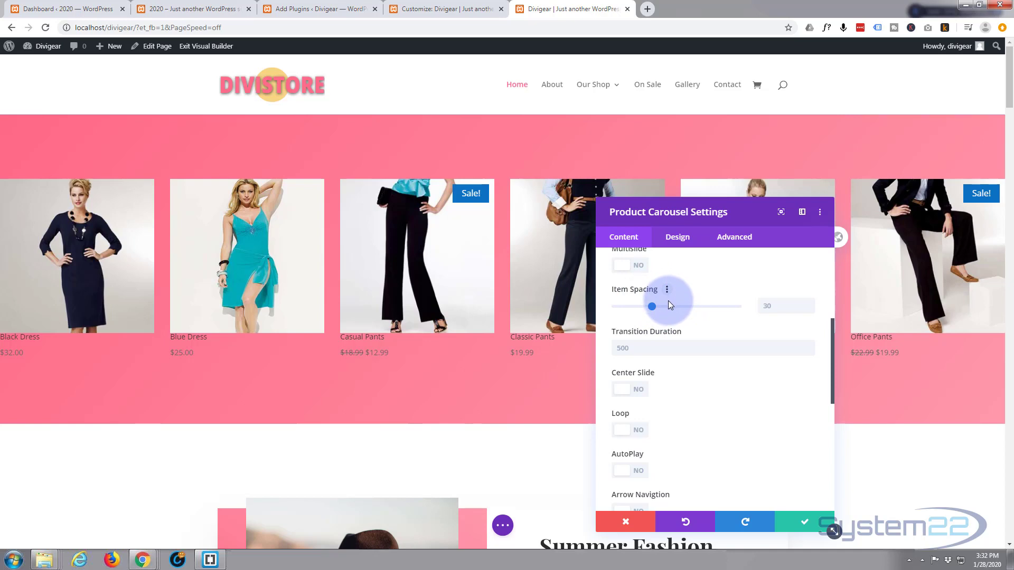
left_click_drag(653, 307, 584, 314)
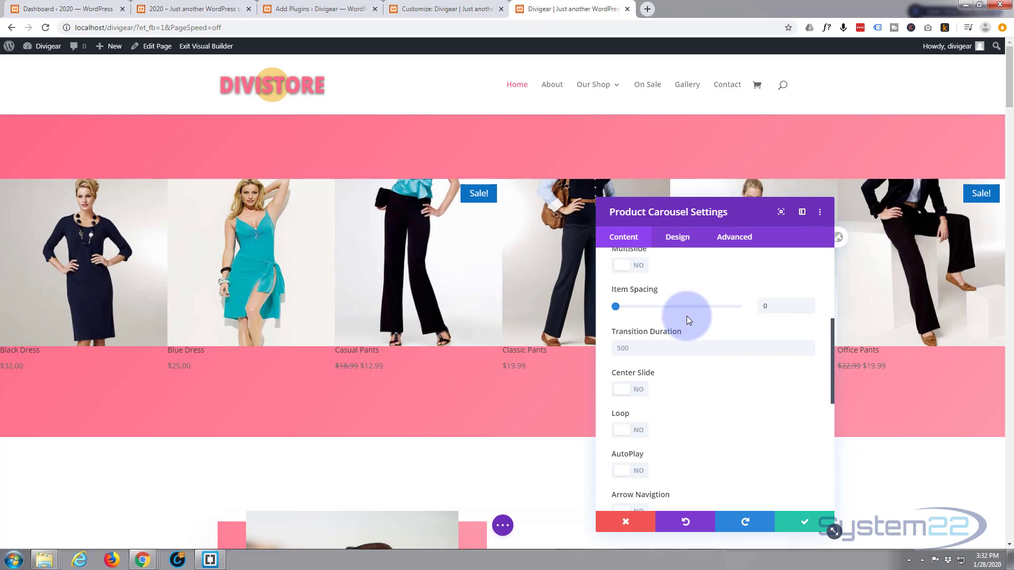
Turn on Center Slide for the carousel and move the settings dialog aside to uncover the products
scroll(686, 316, "down", 1)
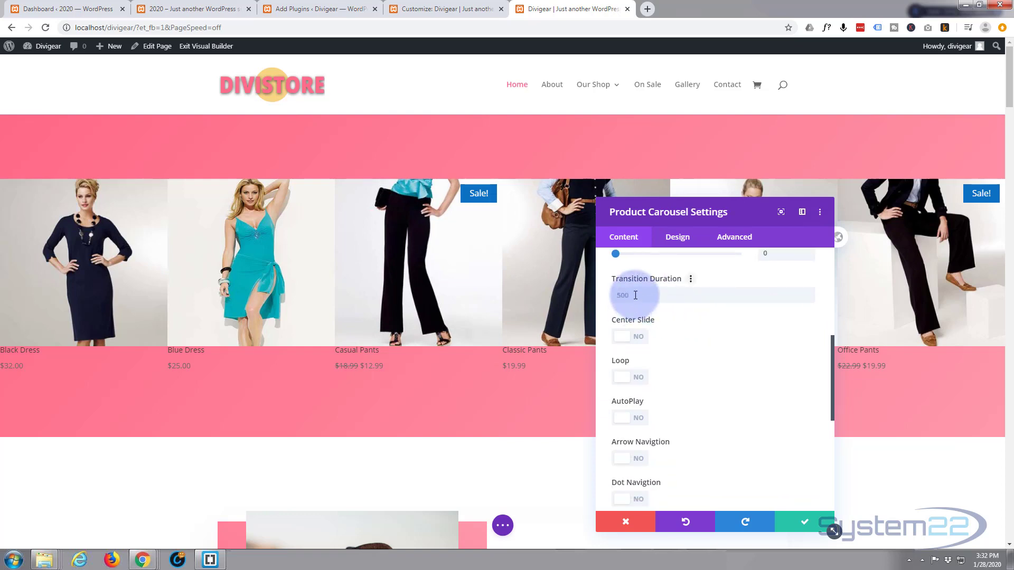
left_click(643, 340)
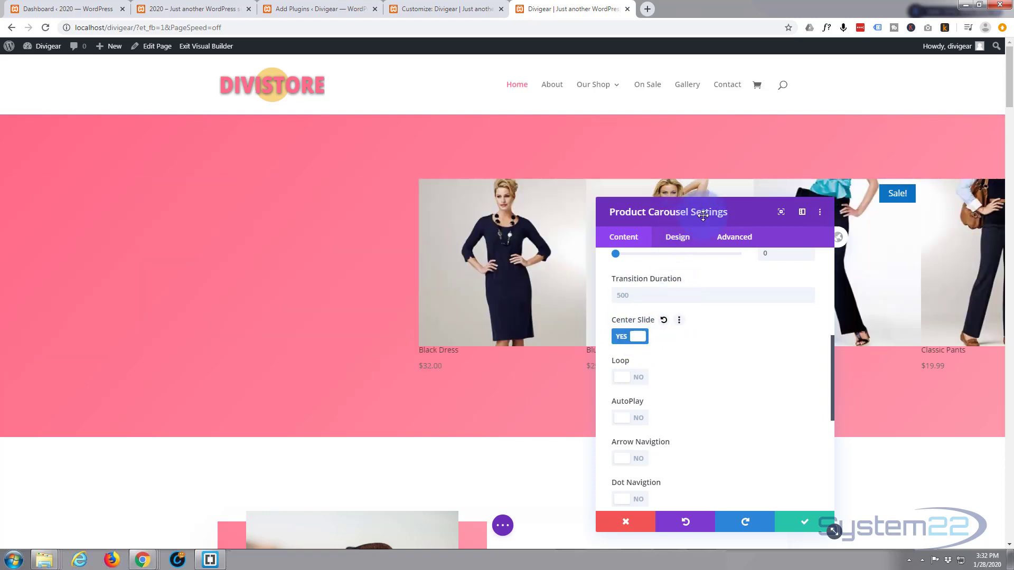
left_click_drag(703, 215, 849, 290)
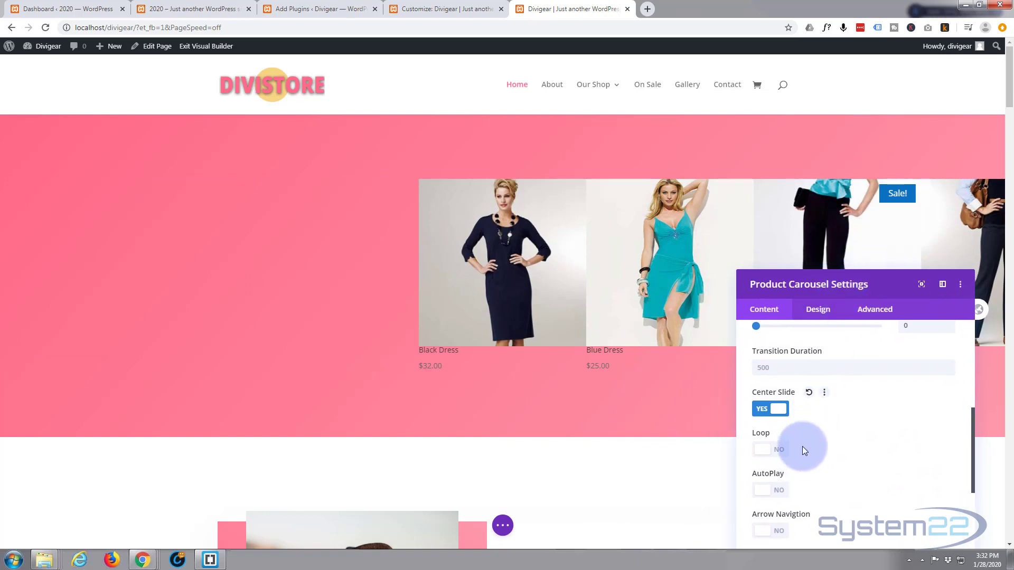
Turn on Loop and AutoPlay for the product carousel
scroll(795, 430, "down", 1)
left_click(784, 404)
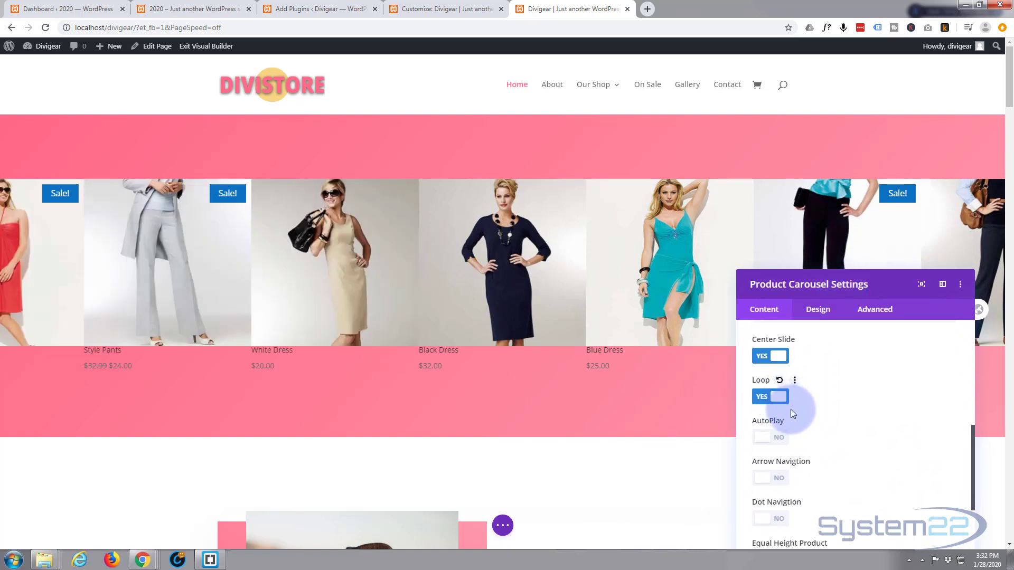
left_click(777, 437)
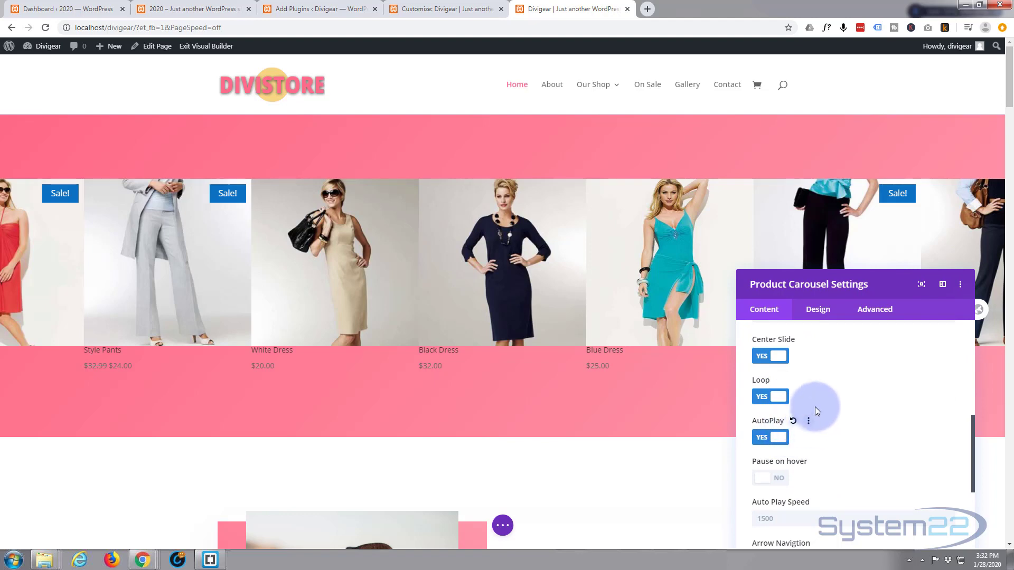
Enable Pause on hover for the carousel and set its Auto Play Speed to 2000
scroll(816, 409, "down", 2)
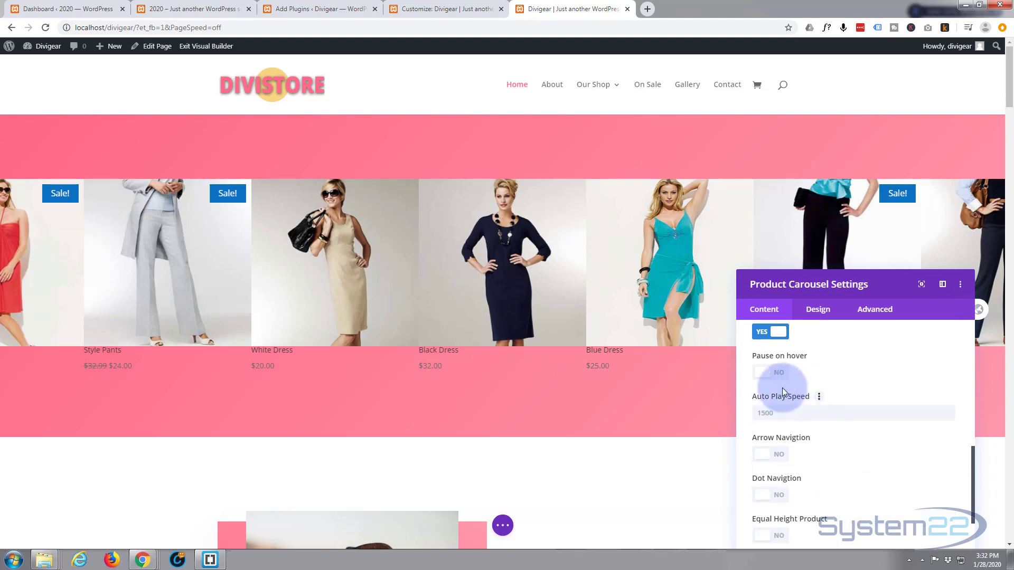
left_click(779, 376)
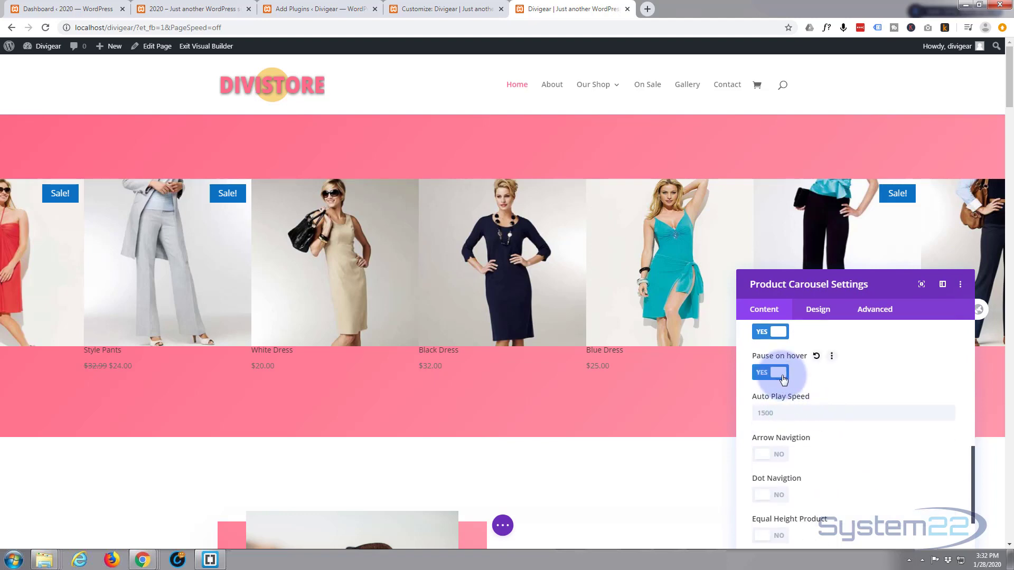
scroll(791, 374, "down", 1)
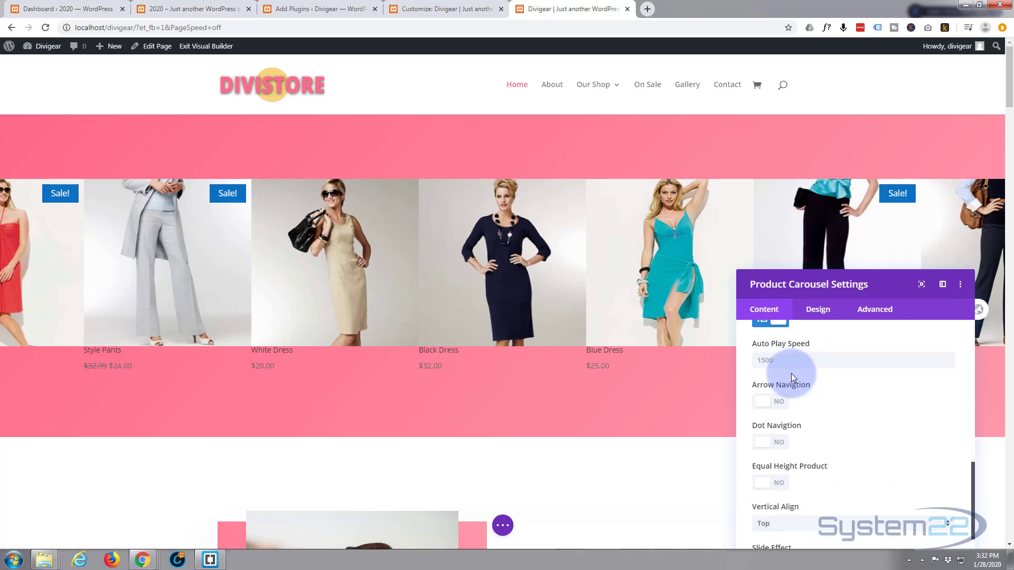
left_click(760, 359)
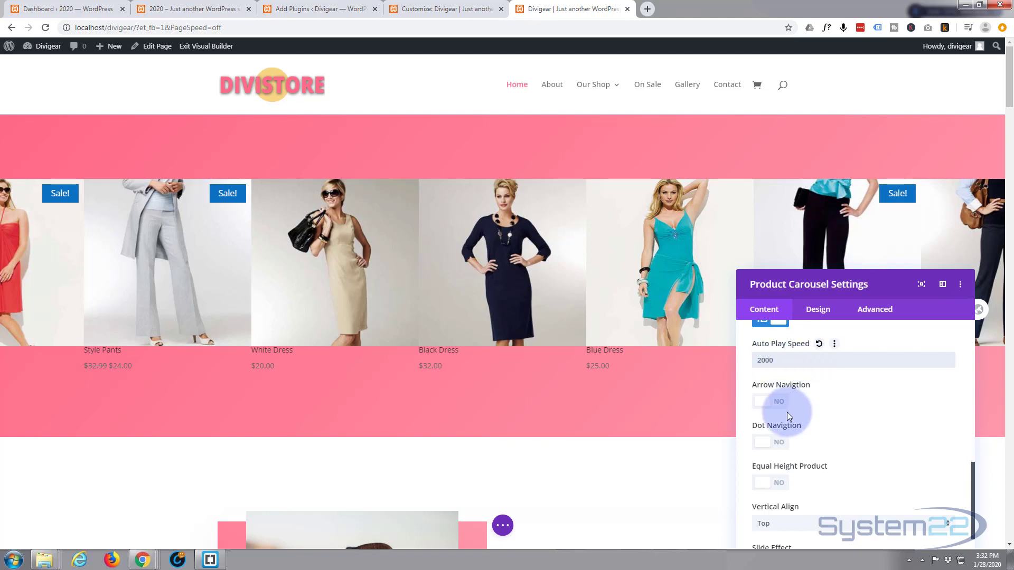
Turn on the carousel's dot navigation and enable Equal Height Product
left_click(783, 443)
scroll(829, 433, "down", 1)
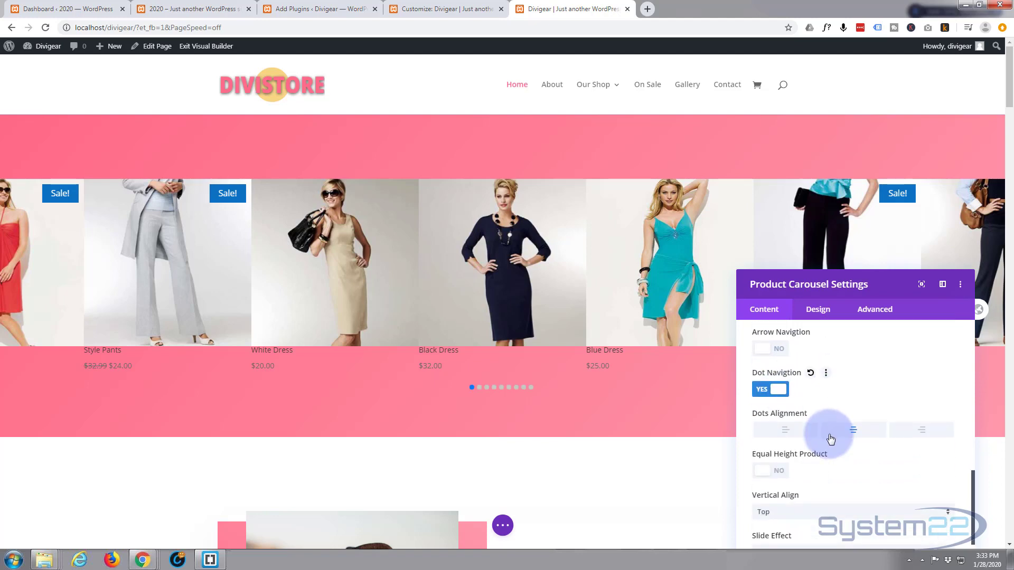
scroll(854, 441, "down", 1)
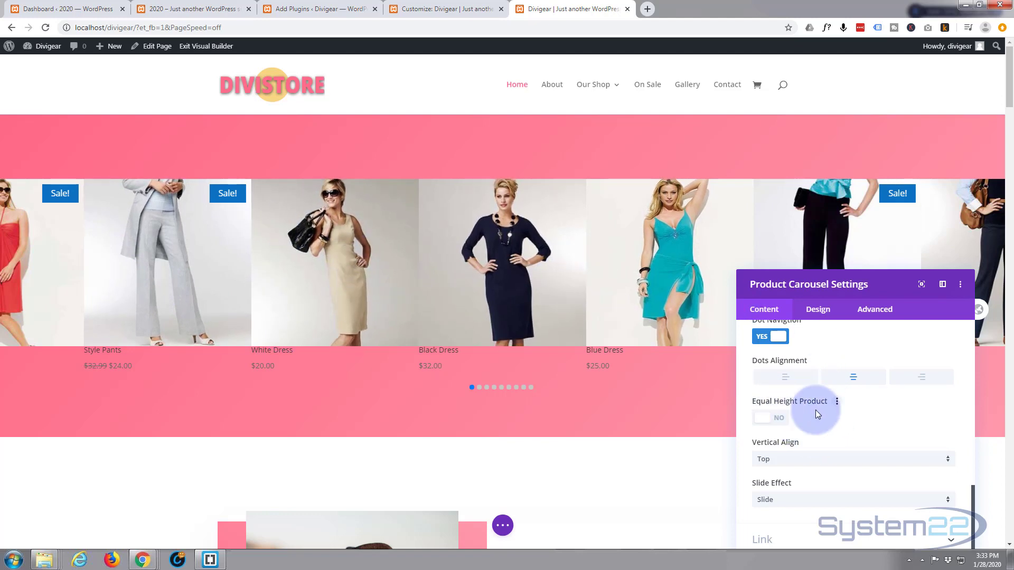
left_click(783, 419)
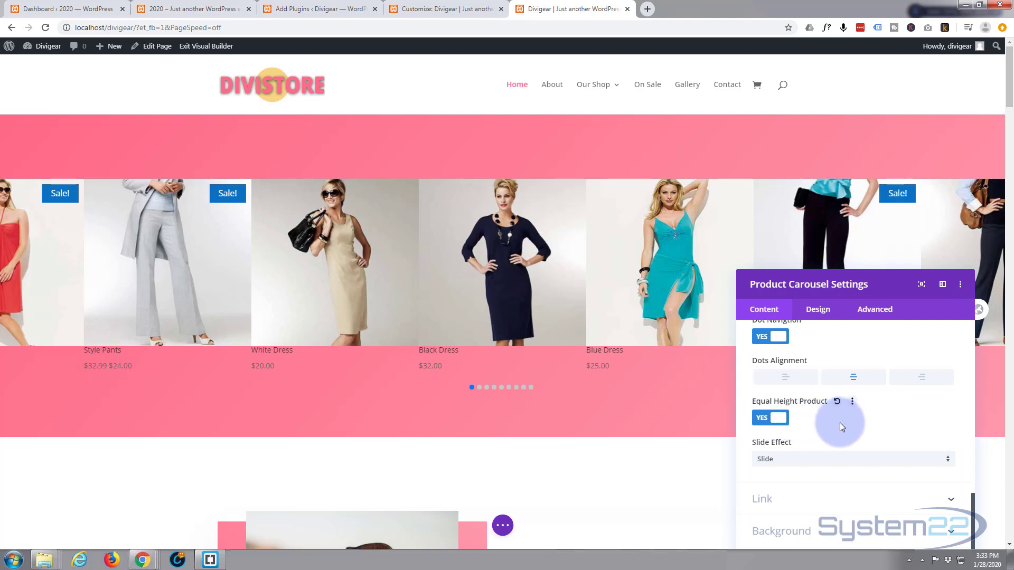
Change the carousel's slide effect to Coverflow with a Rotate value of 6, and try it without Slide Shadow before turning the shadow back on
scroll(821, 416, "down", 1)
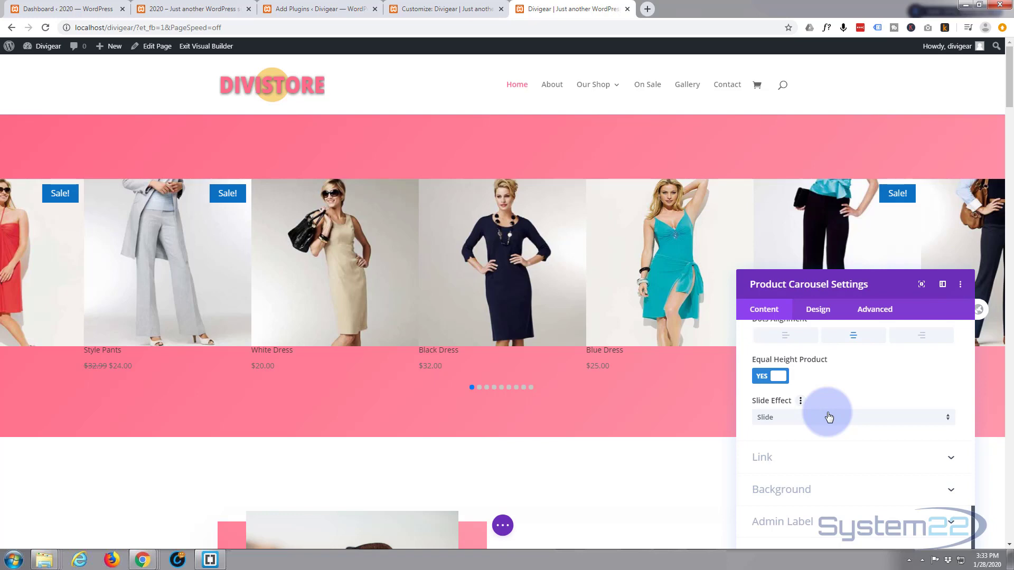
left_click(830, 418)
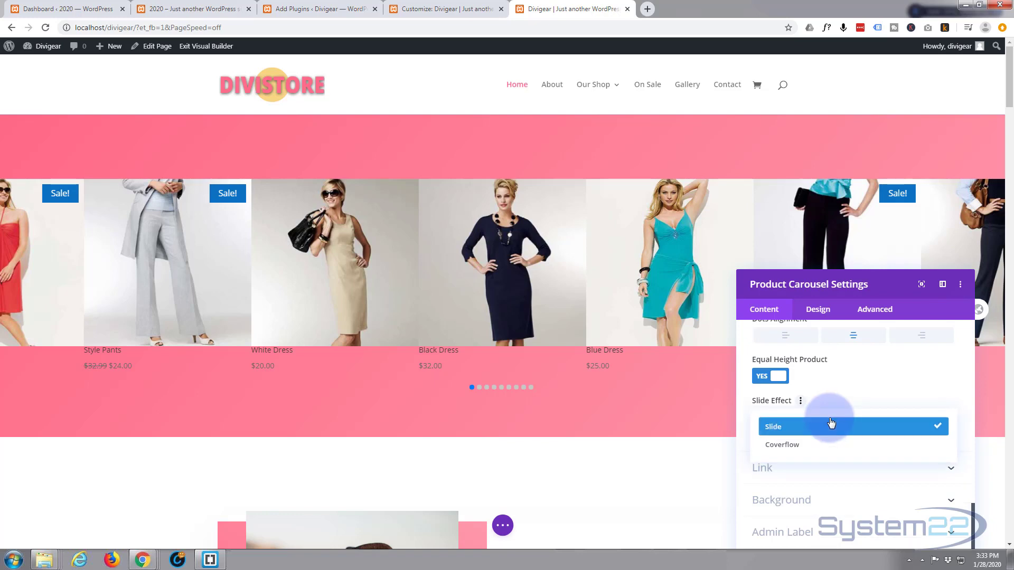
left_click(805, 447)
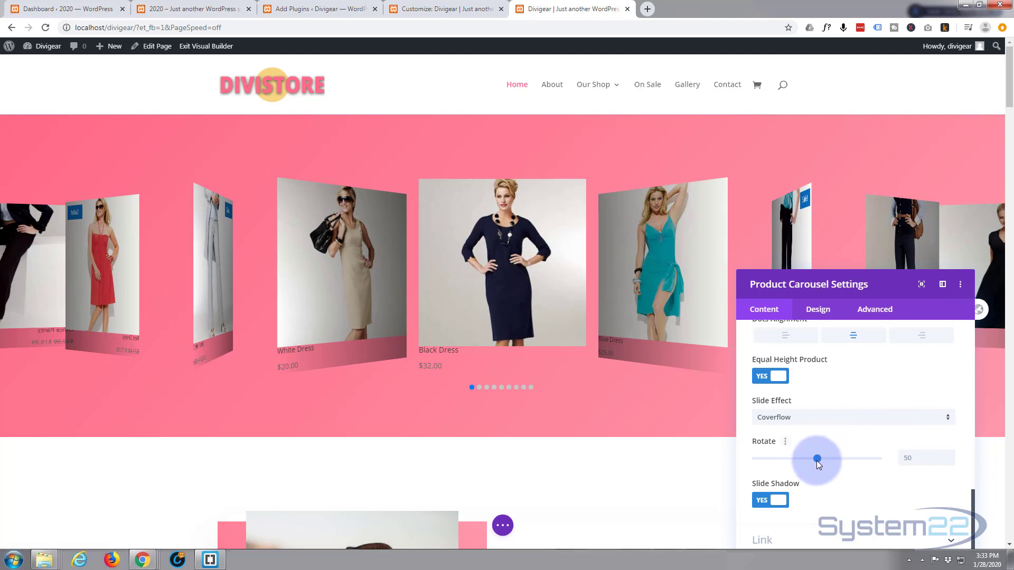
left_click_drag(816, 457, 772, 465)
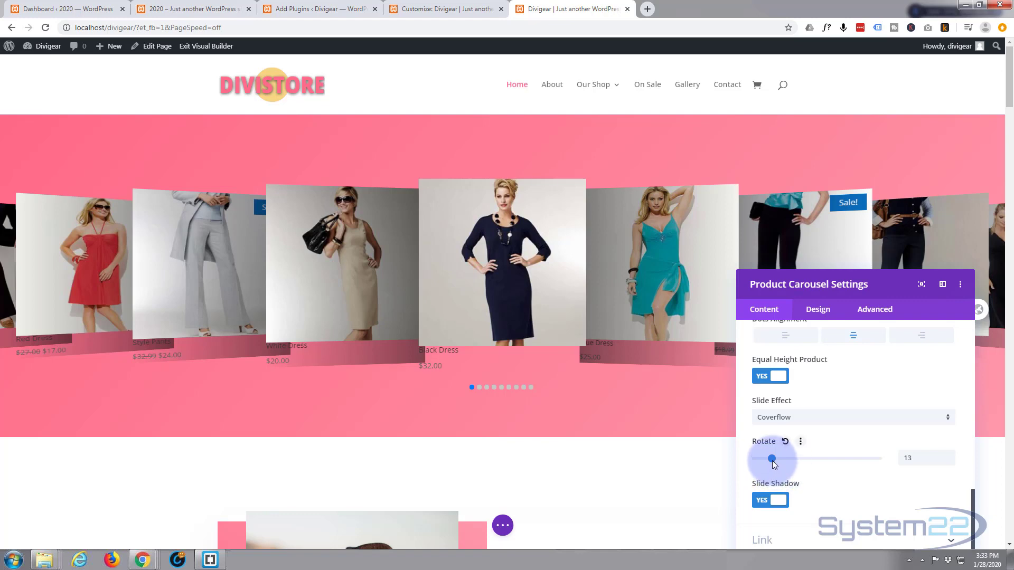
mouse_move(771, 462)
left_mouse_down()
mouse_move(751, 464)
mouse_move(765, 465)
left_mouse_up()
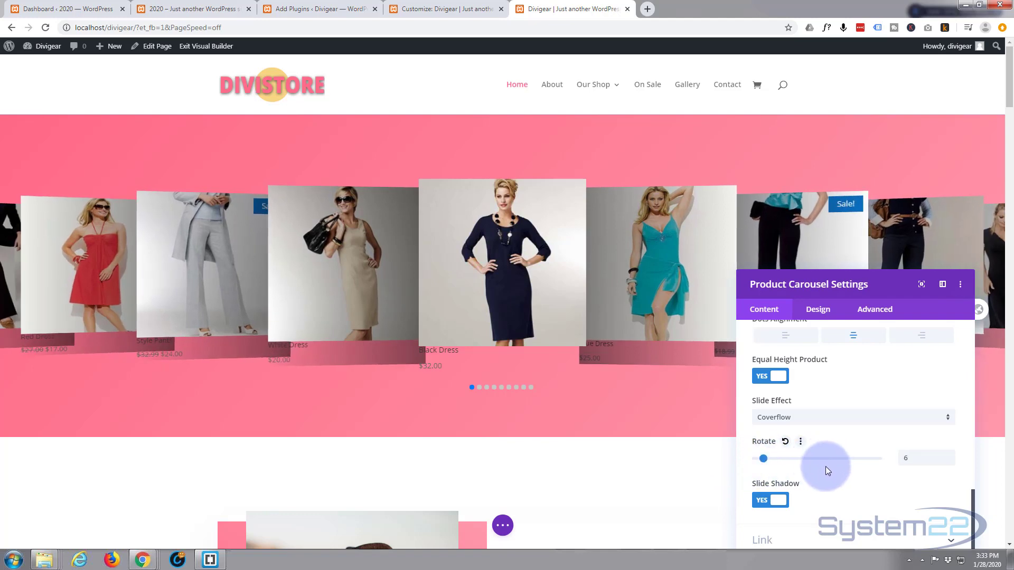
scroll(825, 466, "down", 2)
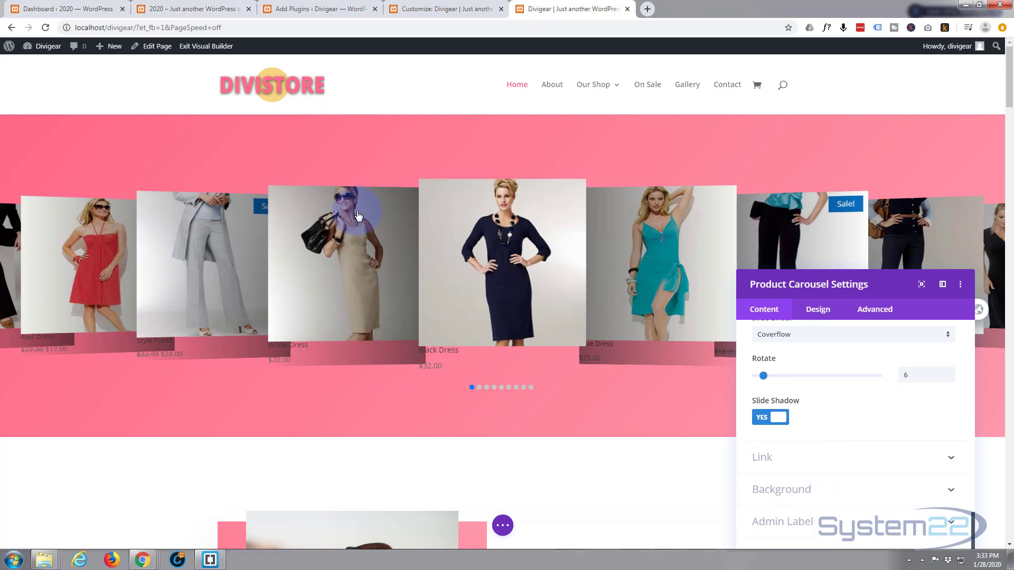
left_click(764, 423)
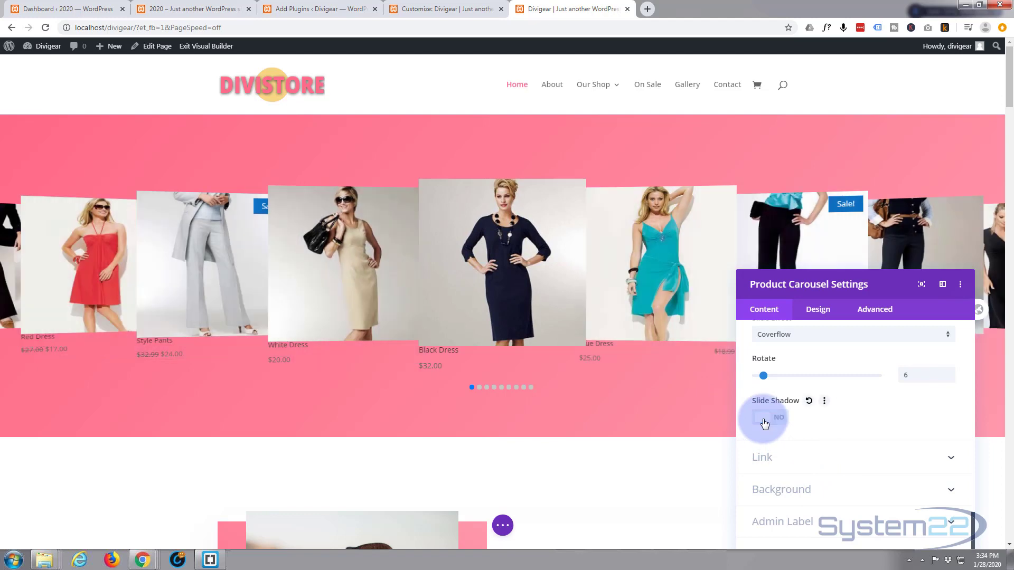
left_click(764, 424)
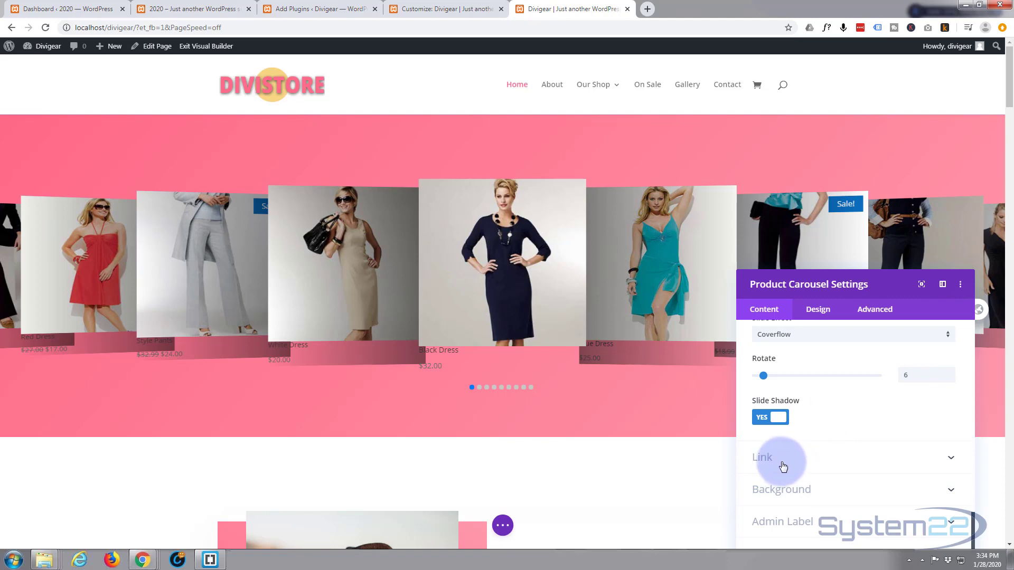
Give the Product Carousel module a solid background color of #ff6a88
left_click(811, 488)
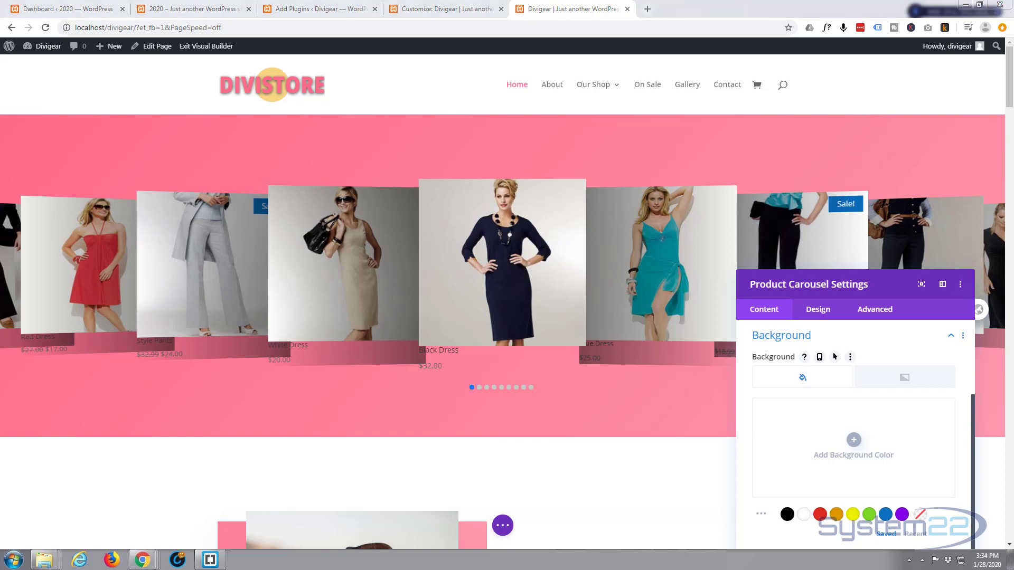
left_click(852, 438)
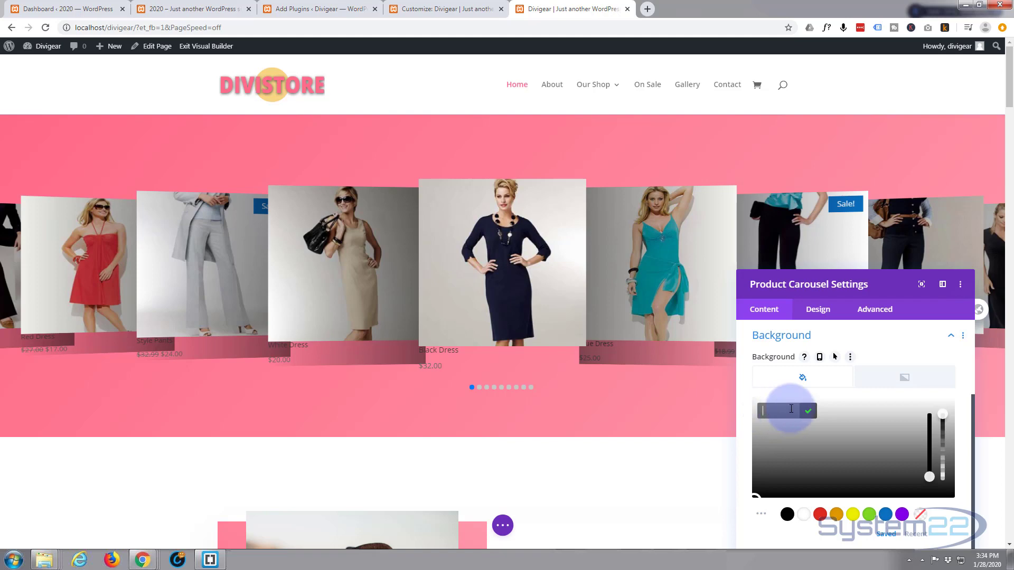
type("#ff6a88")
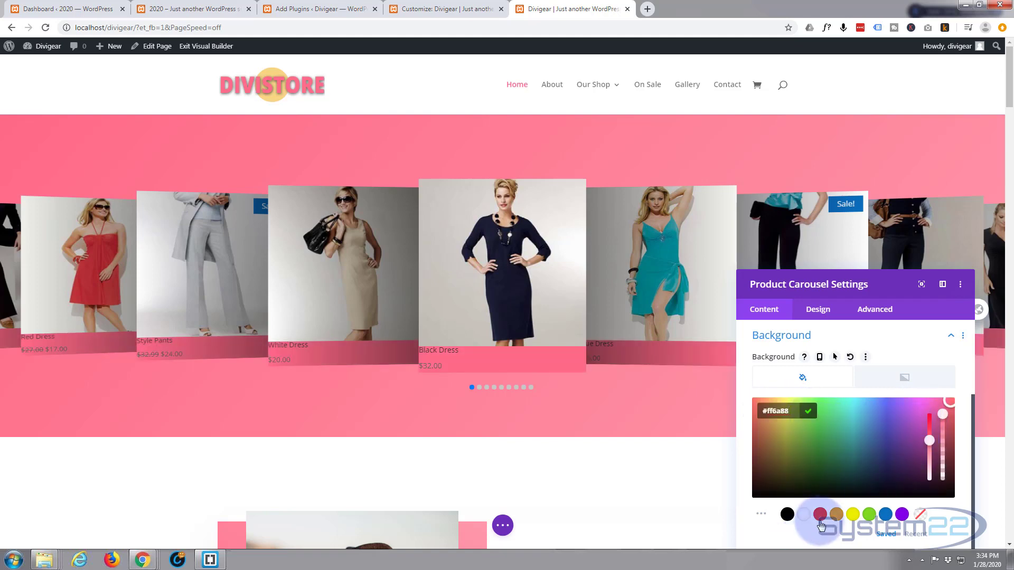
scroll(812, 492, "down", 1)
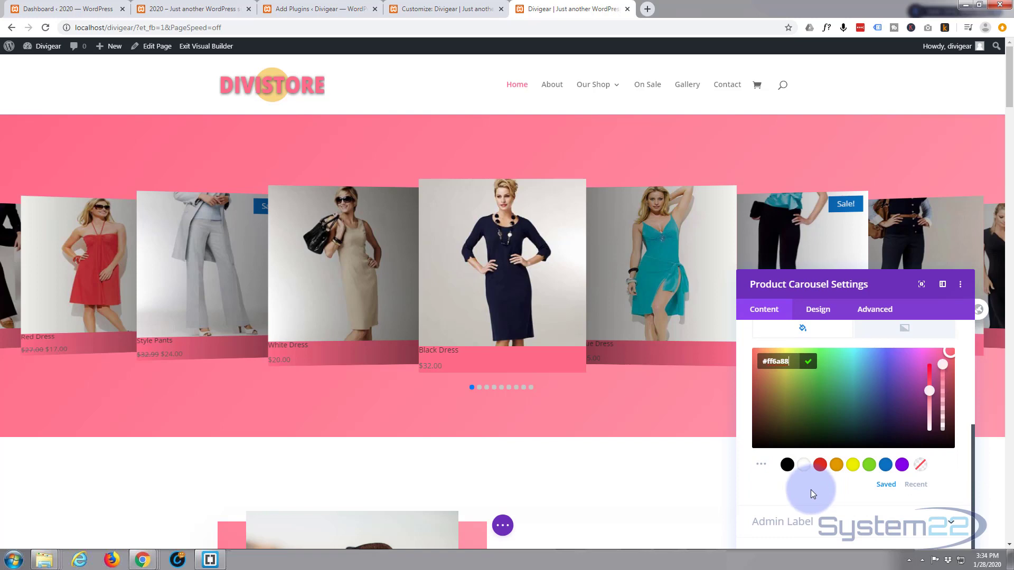
scroll(810, 490, "up", 3)
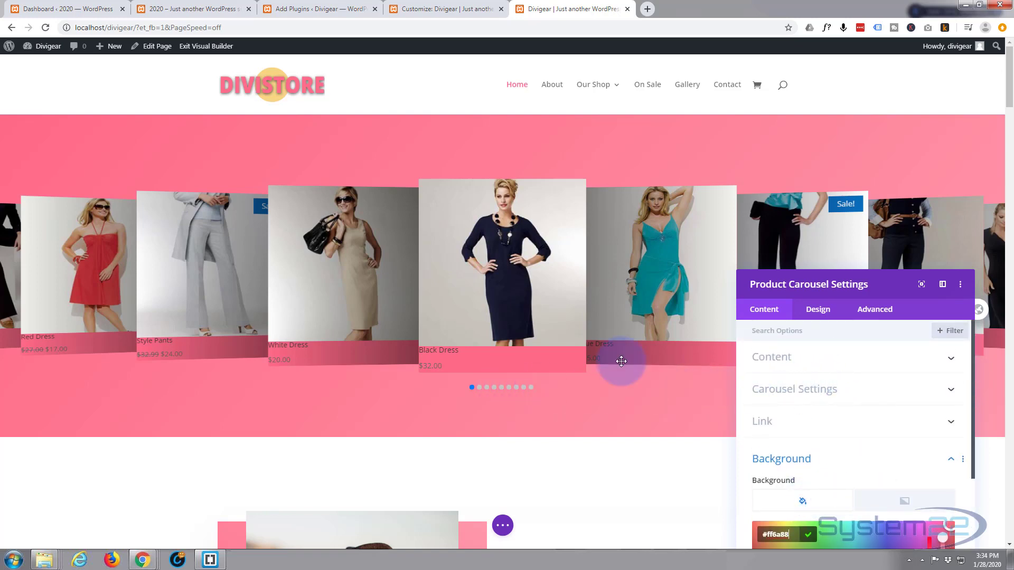
Turn on the product image overlay and color it semi-transparent red, rgba(224,43,32,0.24)
left_click(823, 312)
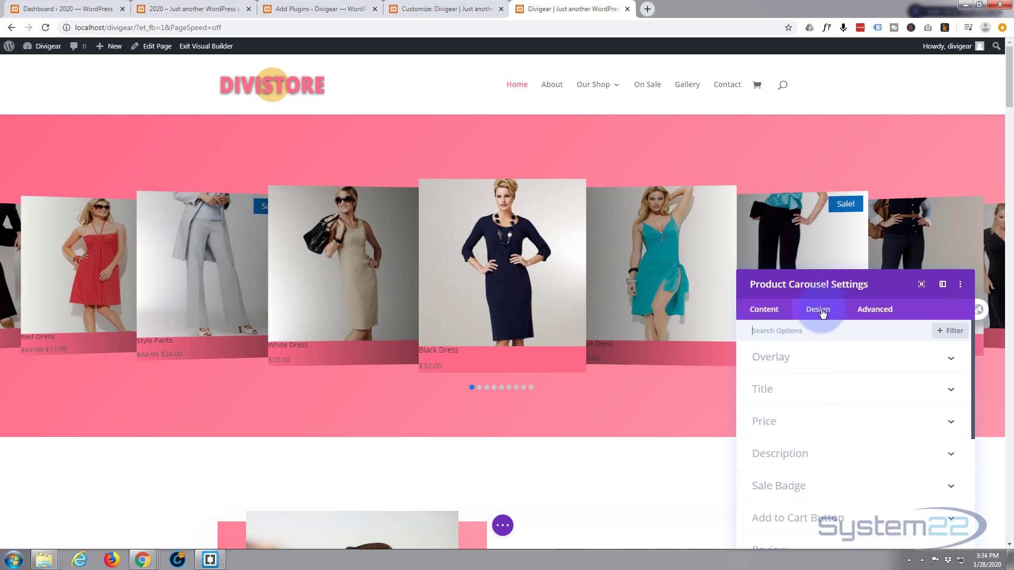
left_click(836, 359)
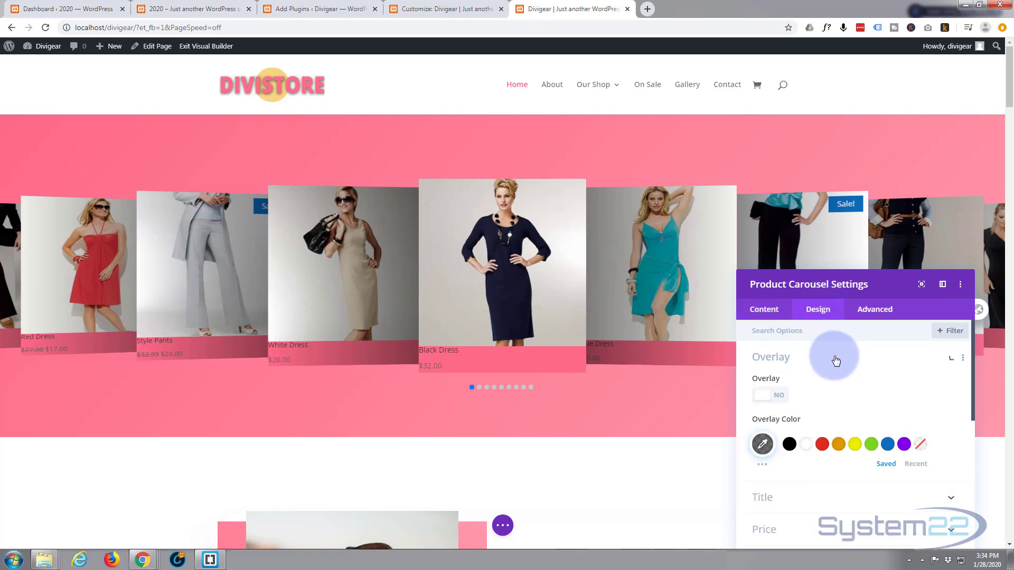
left_click(772, 397)
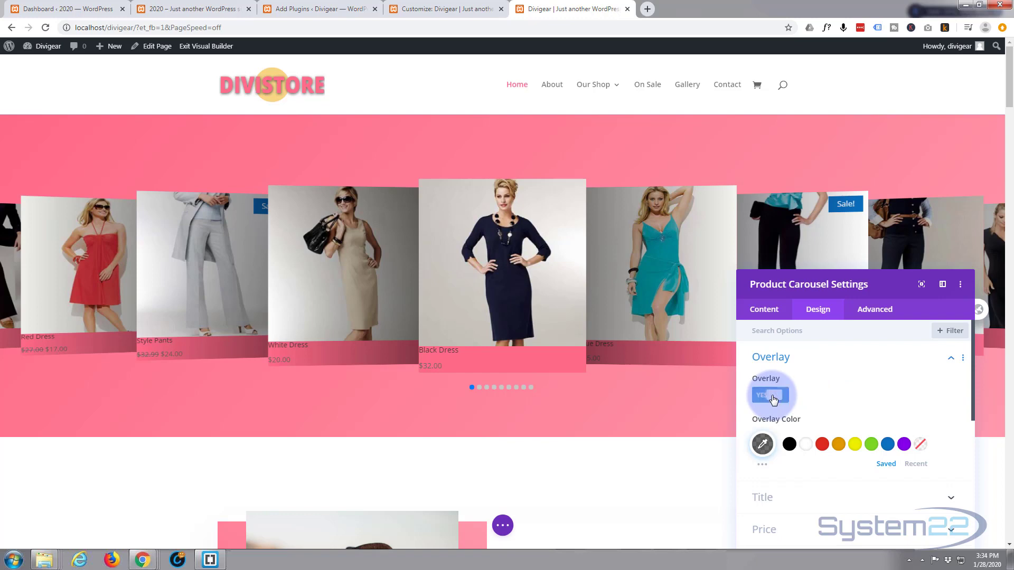
left_click(821, 446)
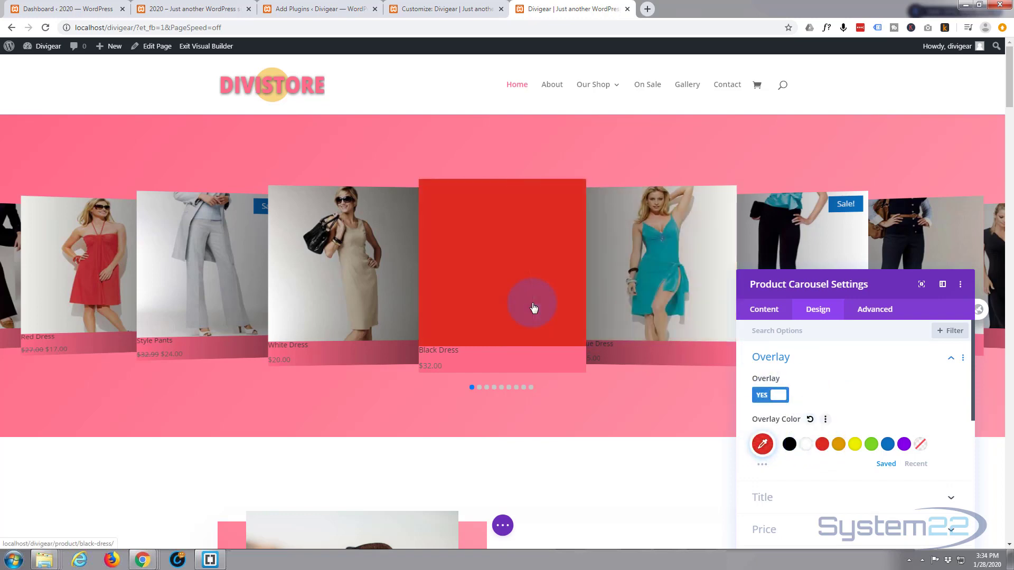
left_click(762, 444)
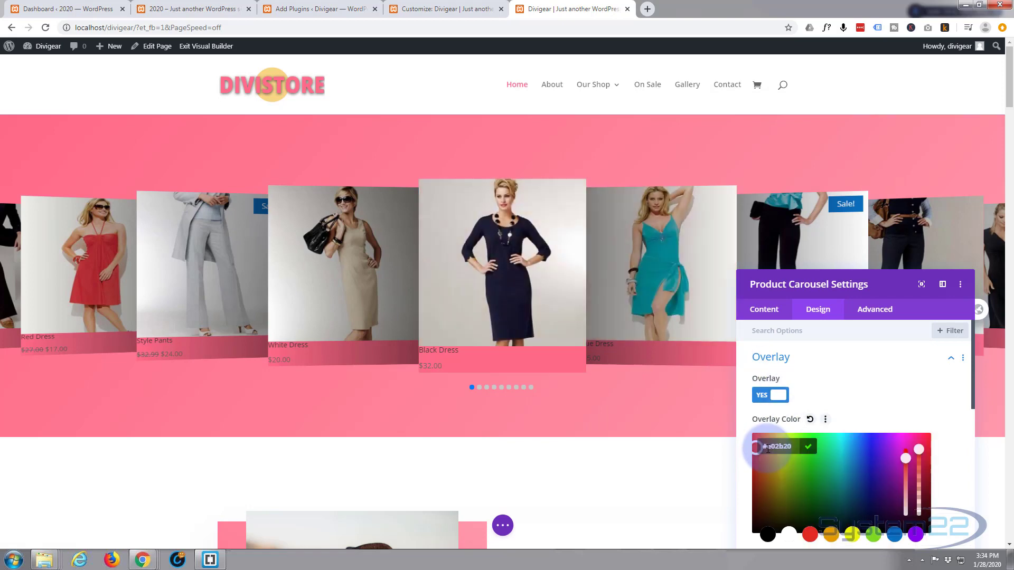
left_click(930, 499)
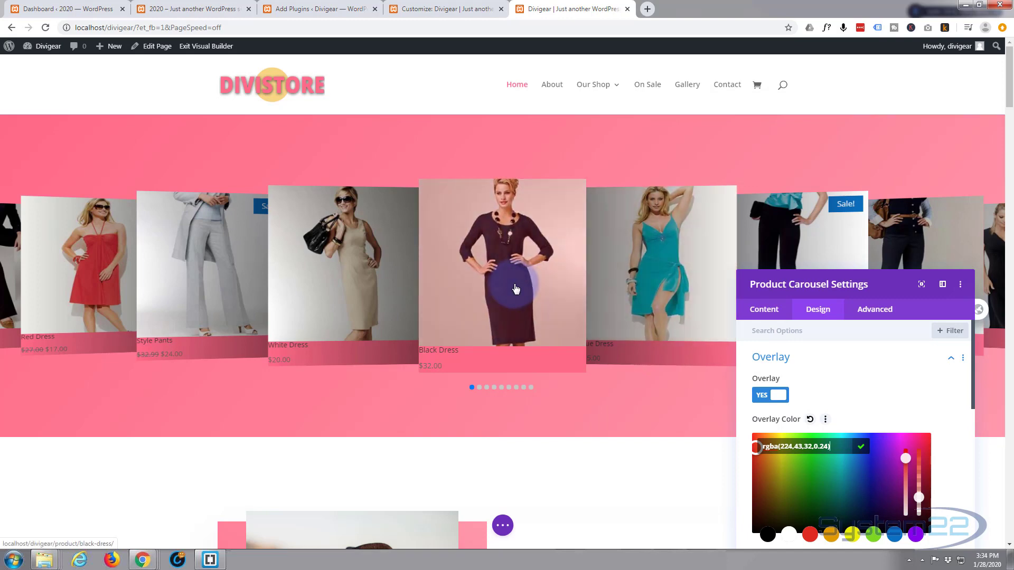
scroll(856, 363, "down", 1)
scroll(855, 362, "up", 1)
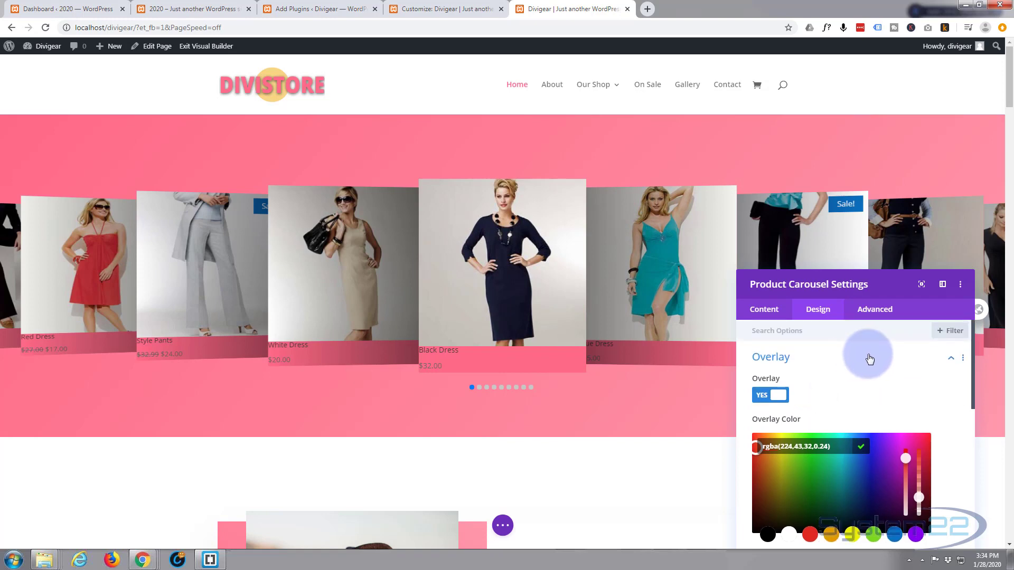
left_click(950, 358)
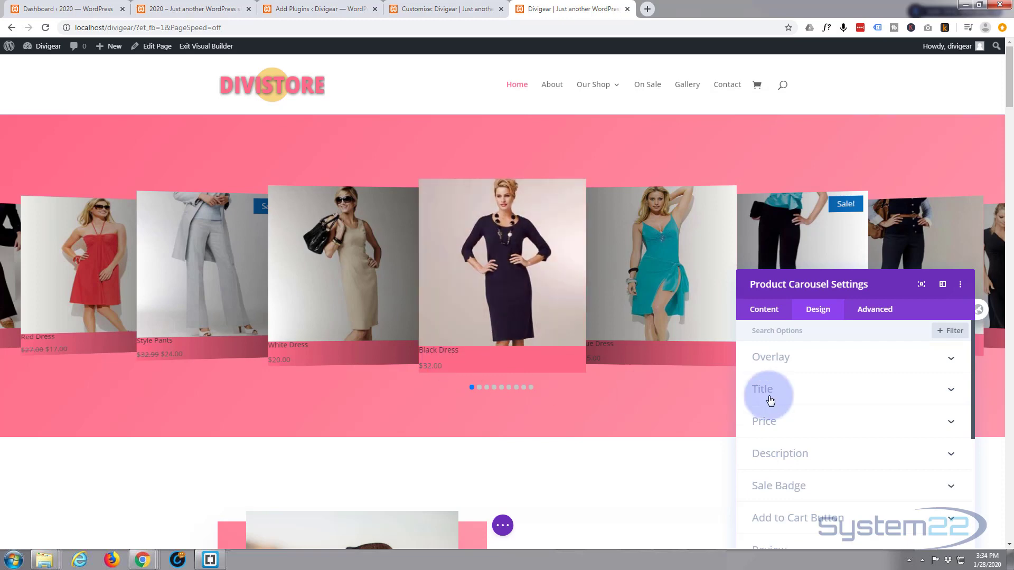
Place the product titles on top of the images and style their text white, 21px and centered
left_click(811, 394)
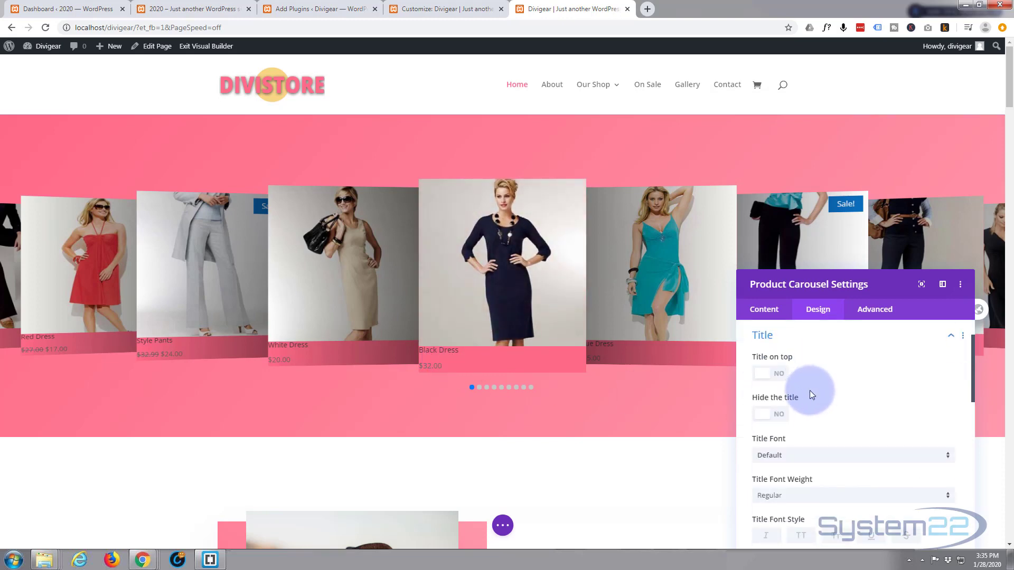
left_click(778, 374)
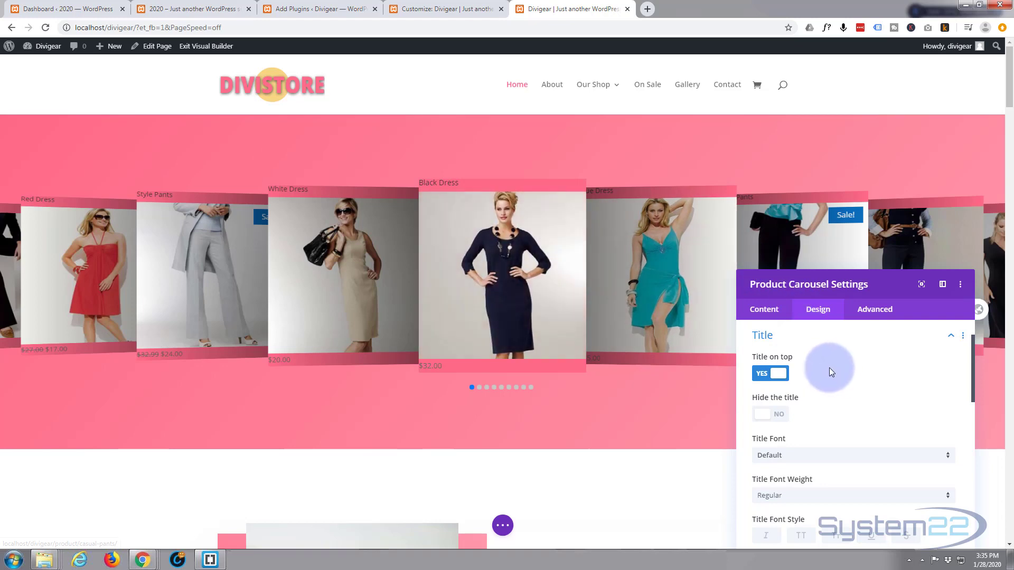
scroll(828, 366, "down", 2)
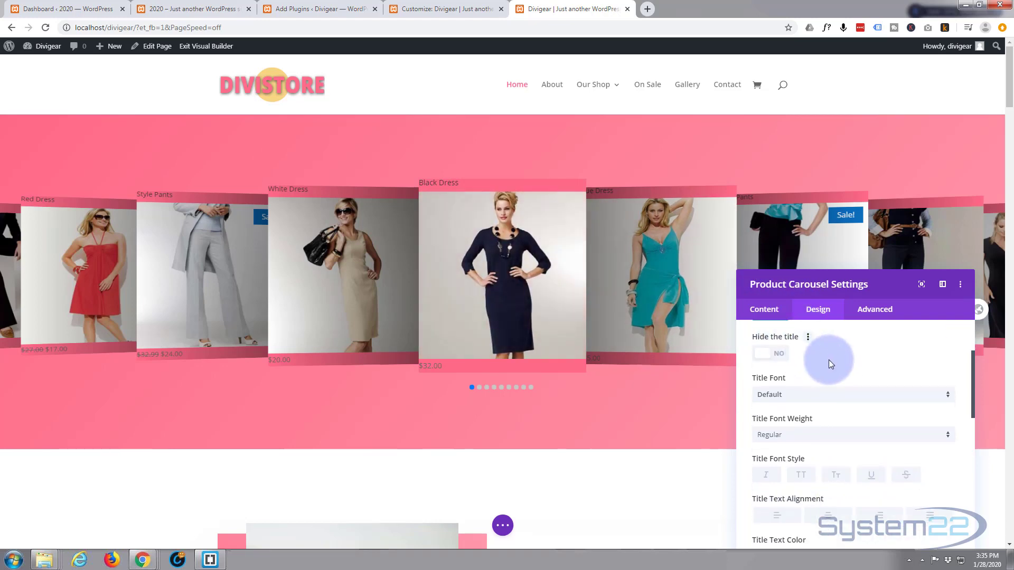
scroll(828, 360, "down", 2)
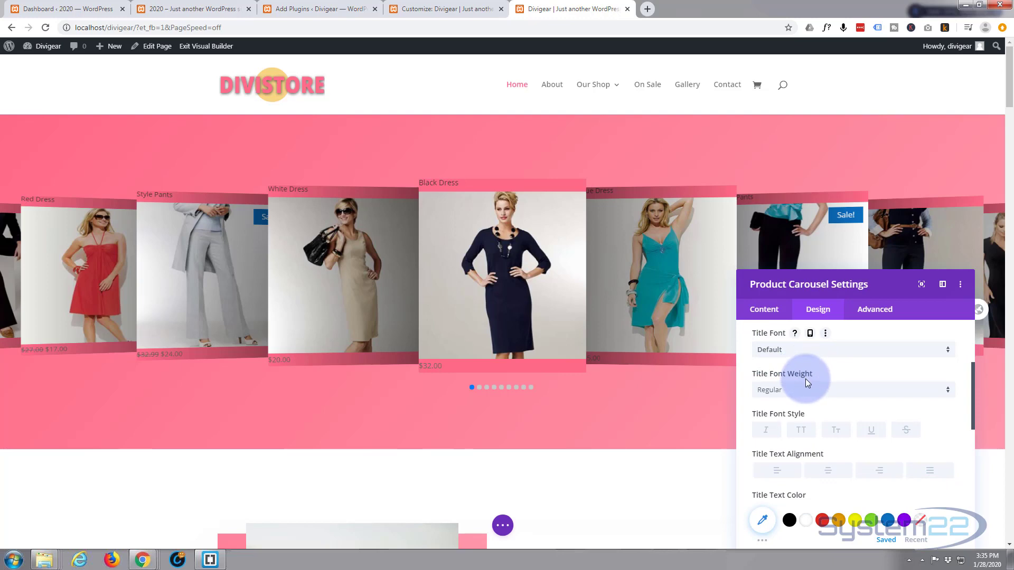
scroll(806, 378, "down", 1)
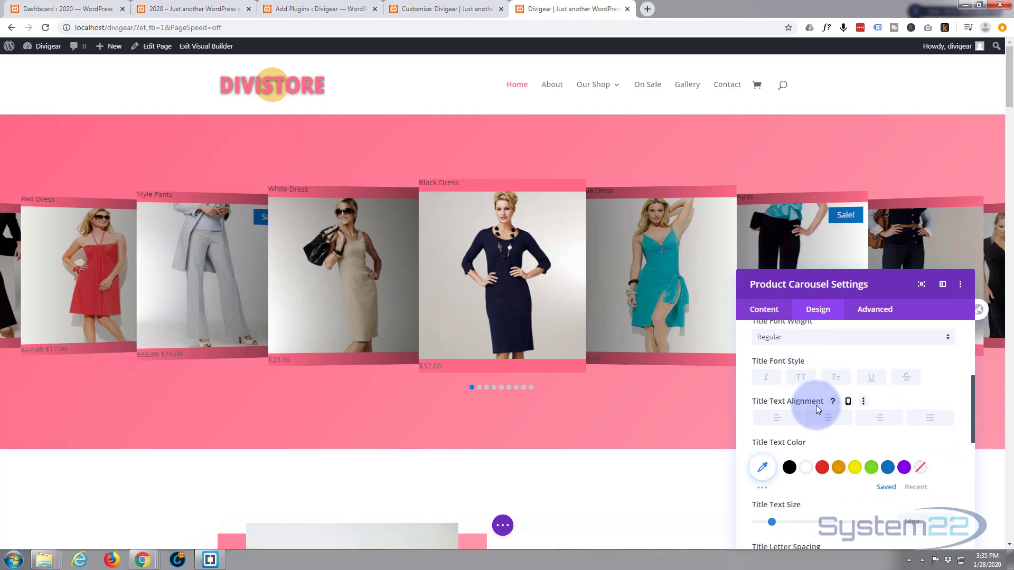
scroll(816, 404, "down", 1)
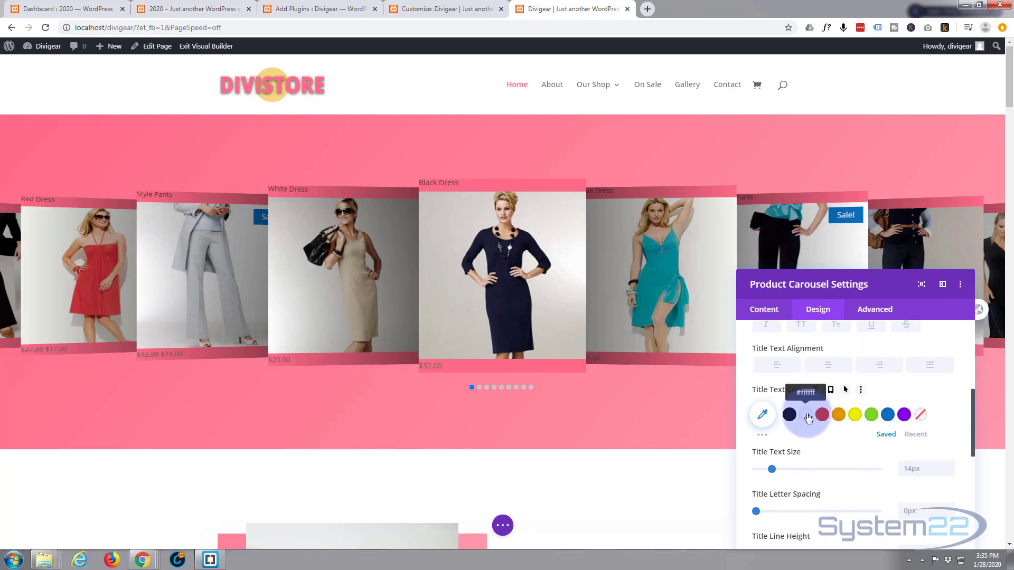
left_click_drag(779, 466, 781, 465)
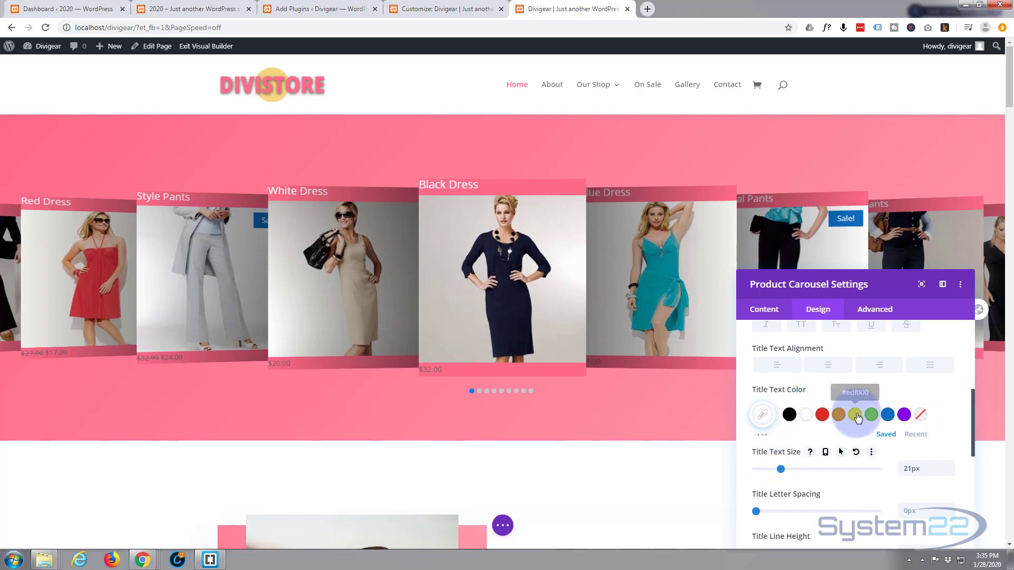
left_click(833, 369)
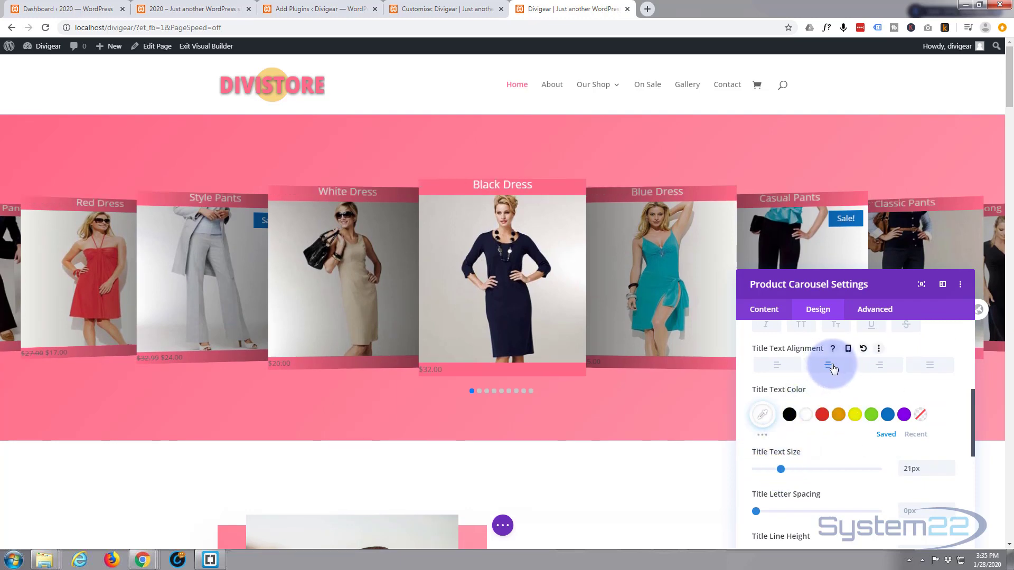
Center the product price text and set its color to #f7d584
scroll(804, 400, "down", 2)
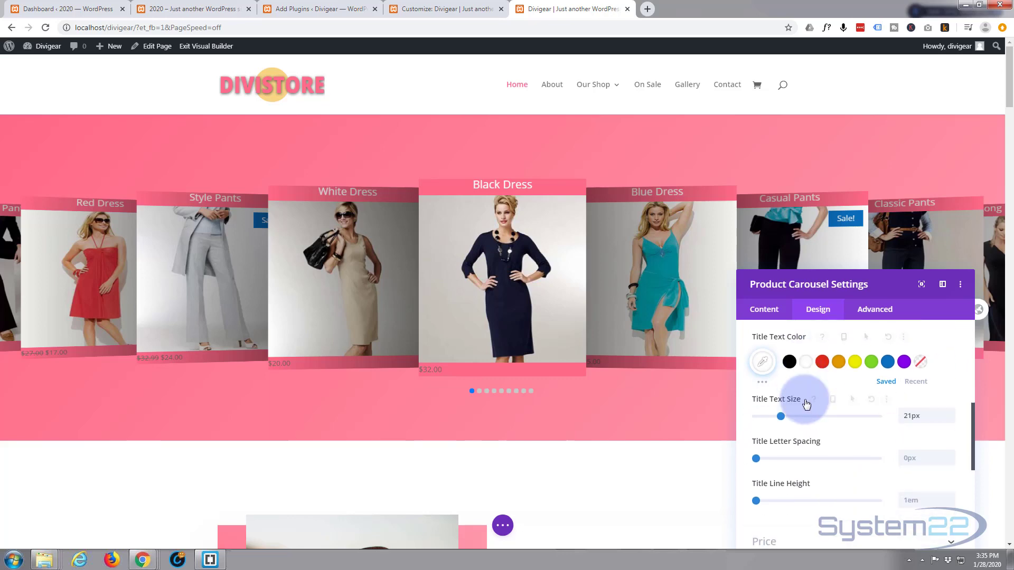
scroll(804, 399, "down", 2)
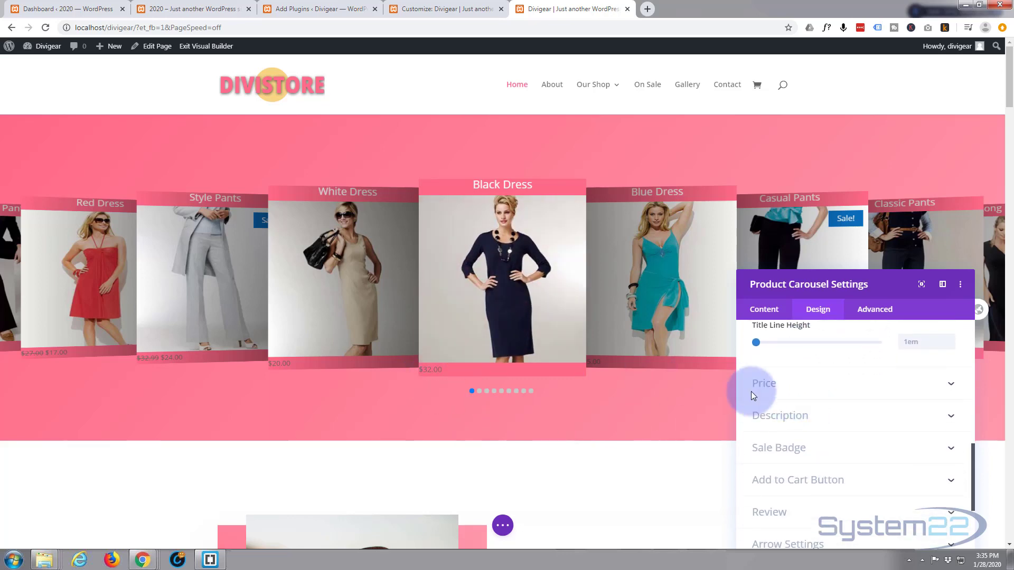
left_click(817, 389)
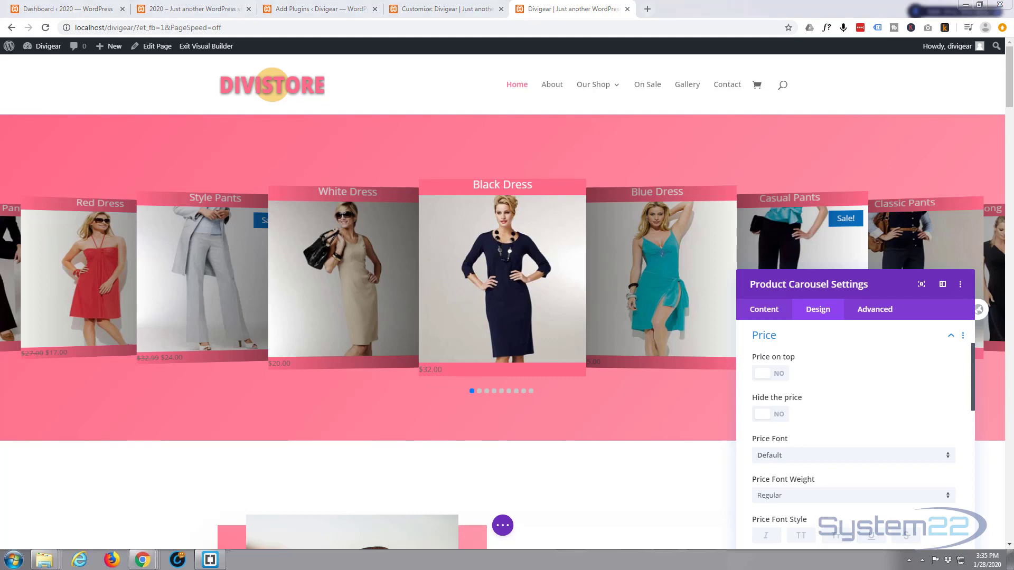
left_click(762, 410)
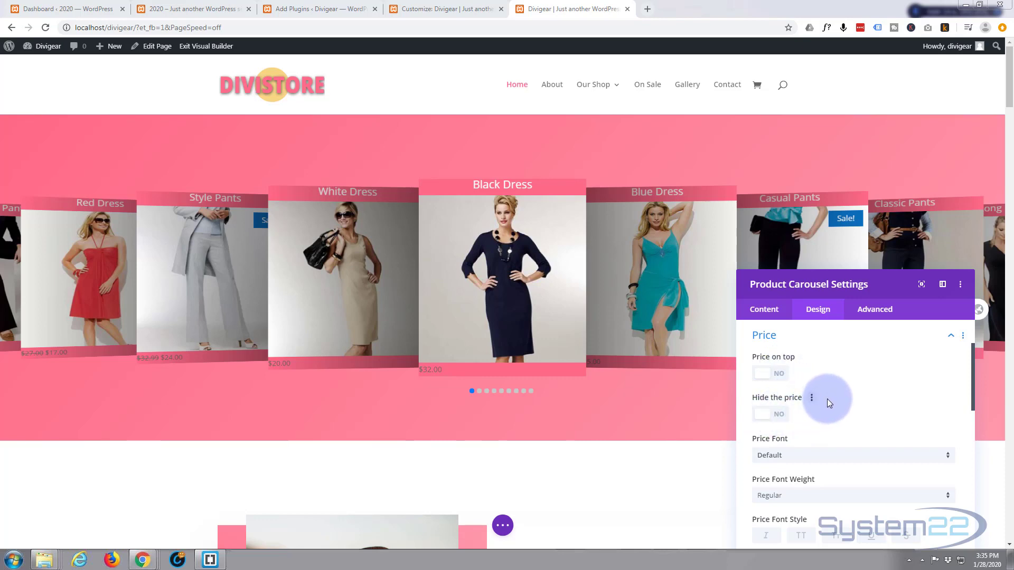
scroll(834, 395, "down", 3)
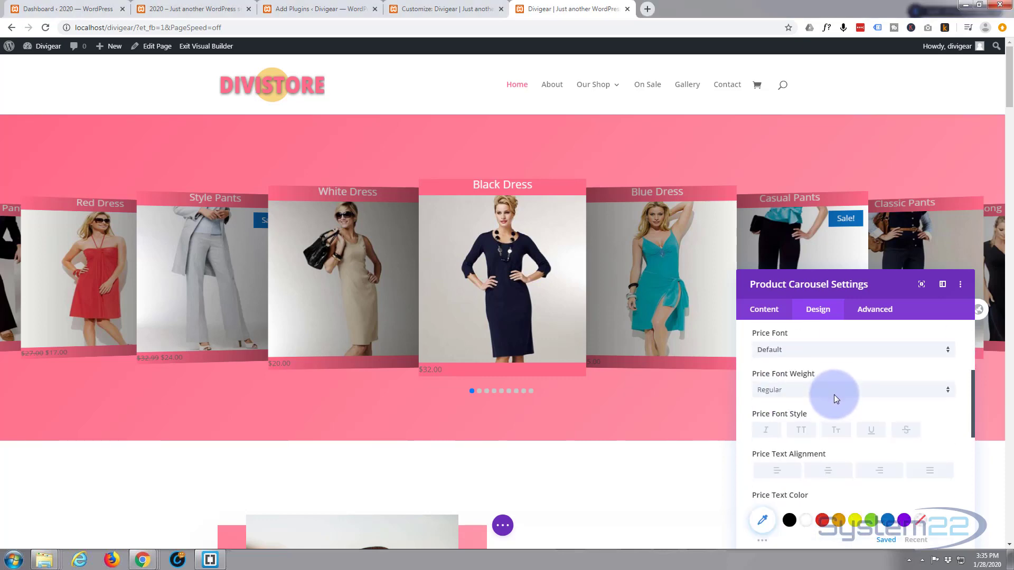
scroll(836, 400, "down", 1)
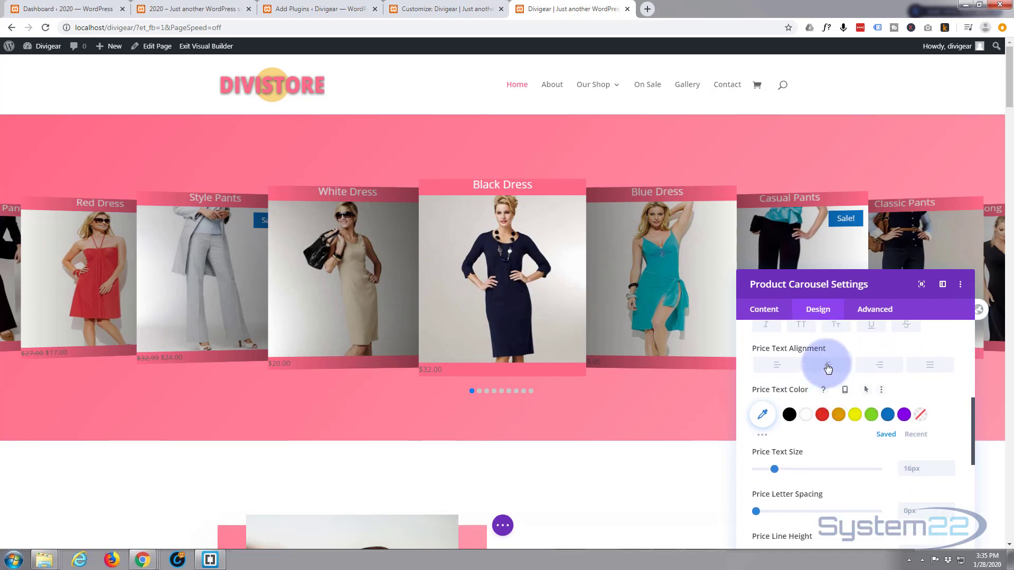
left_click(832, 368)
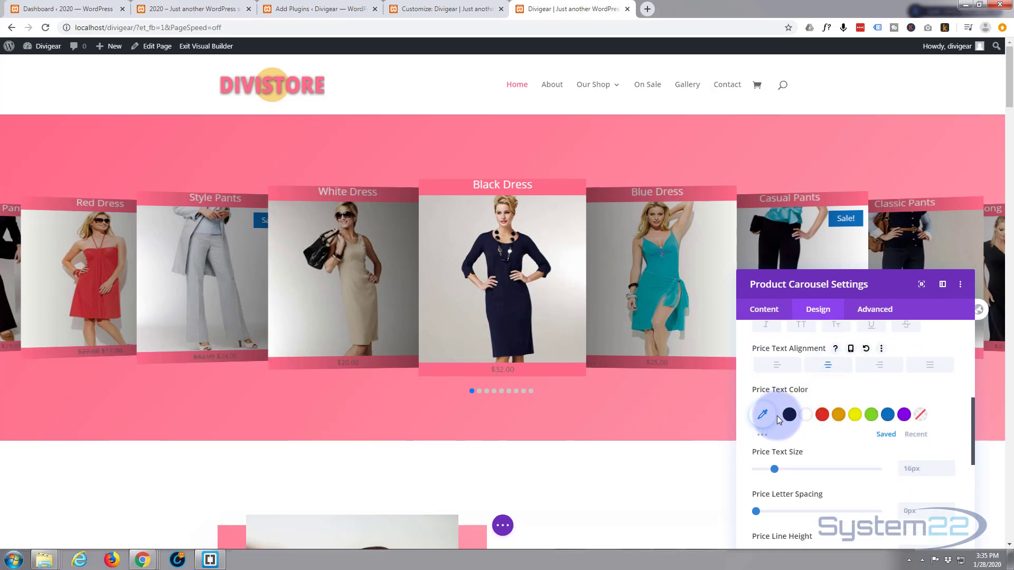
left_click(761, 417)
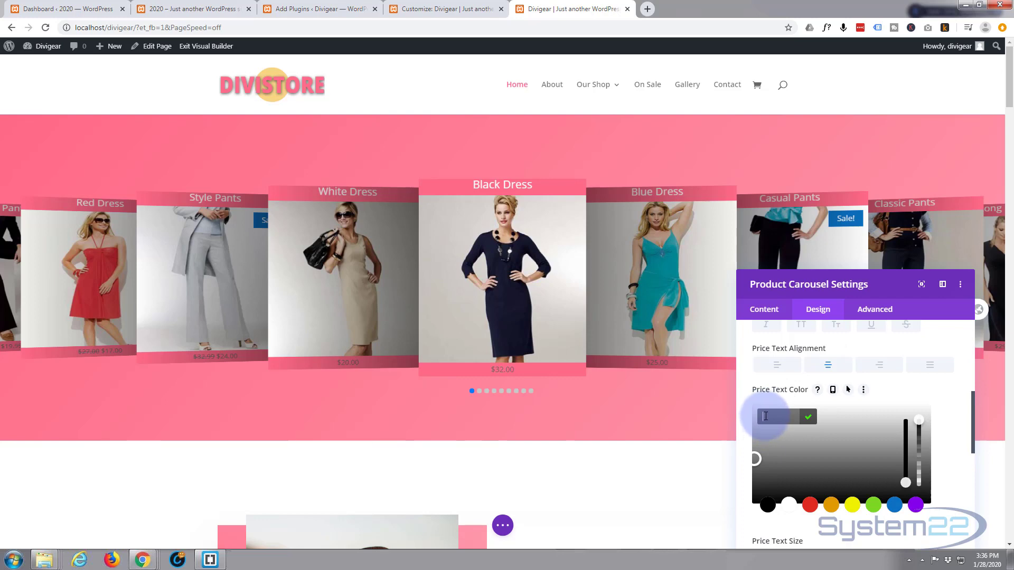
left_click(771, 417)
type("#f7d584")
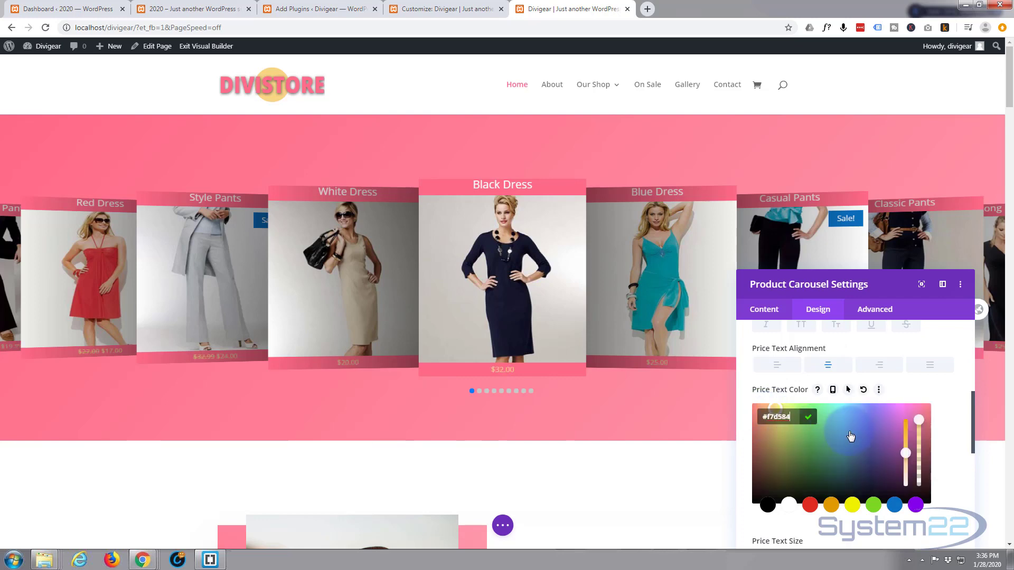
Set the price text size to 24px and its font weight to Semi Bold
scroll(829, 410, "down", 3)
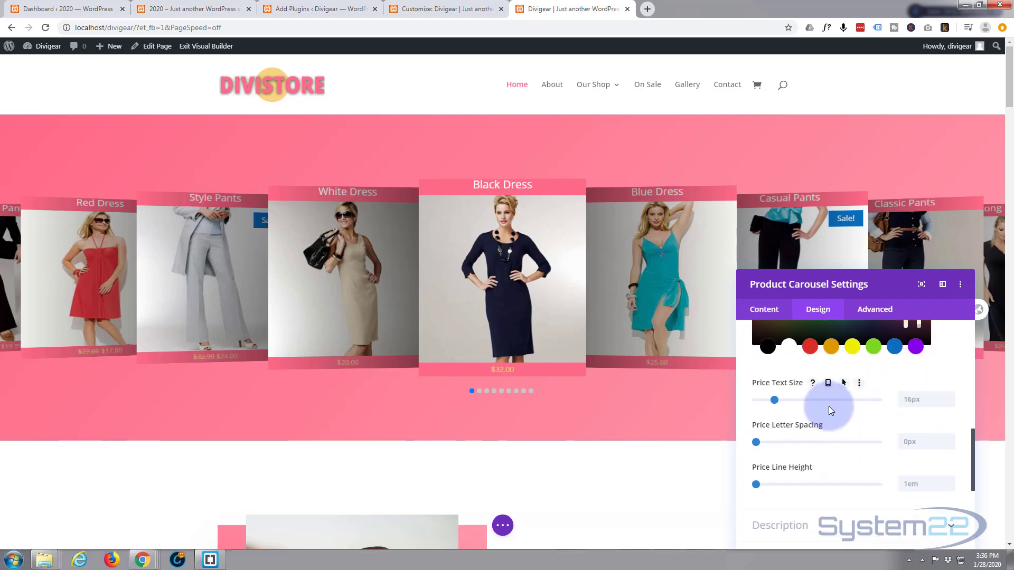
mouse_move(774, 400)
left_mouse_down()
mouse_move(792, 400)
mouse_move(783, 398)
left_mouse_up()
scroll(784, 398, "down", 2)
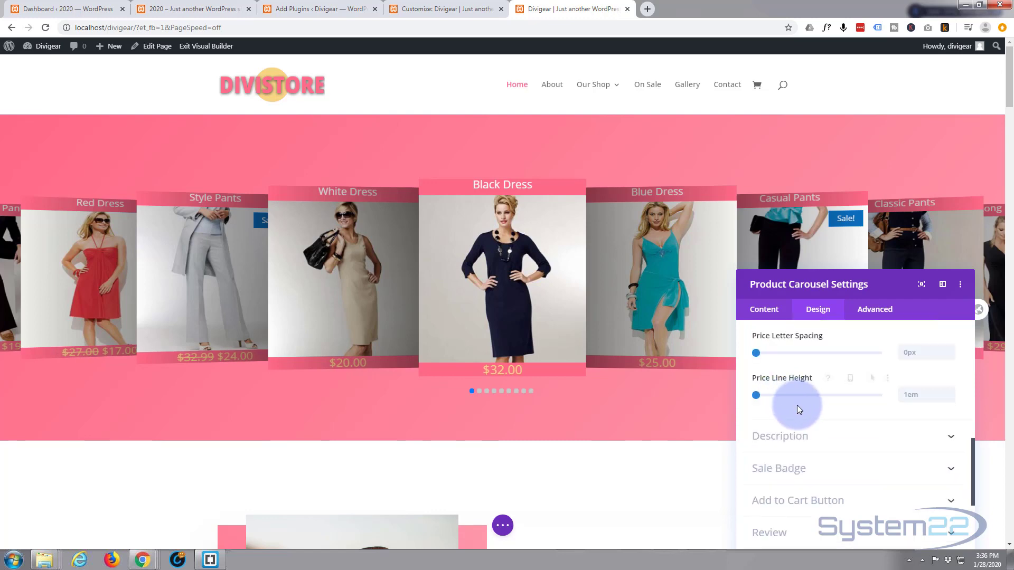
scroll(797, 405, "up", 3)
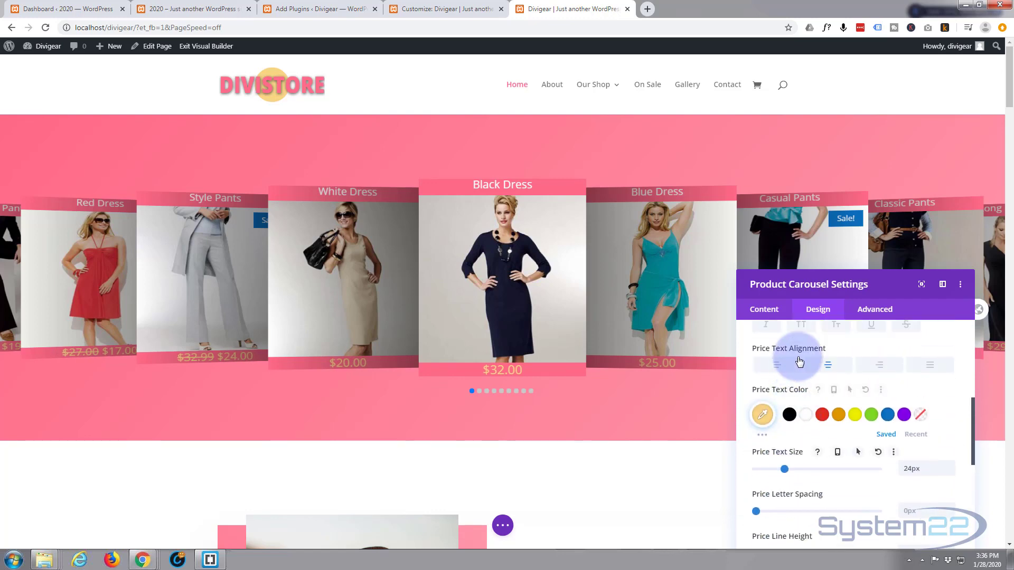
scroll(816, 386, "up", 2)
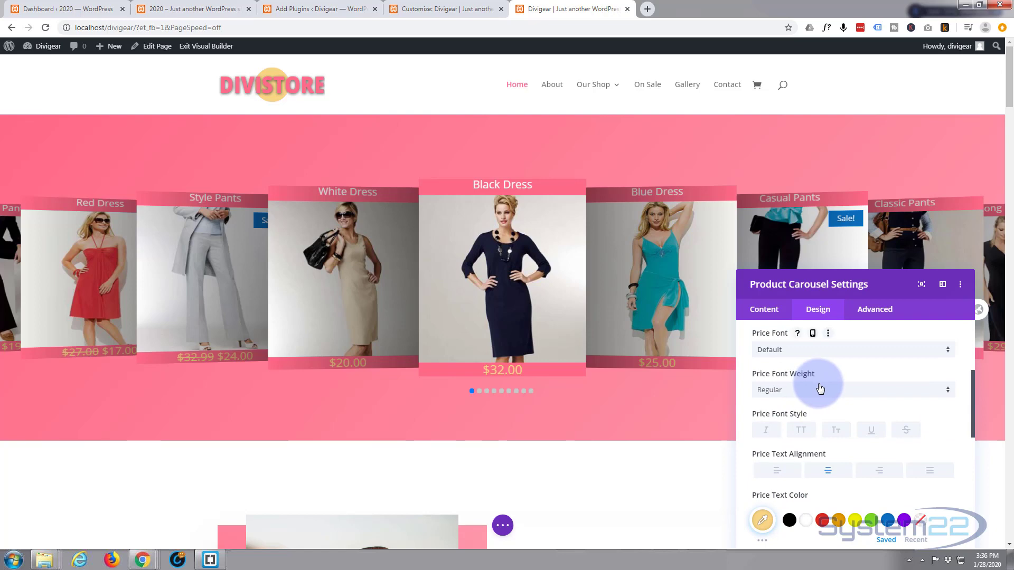
left_click(821, 389)
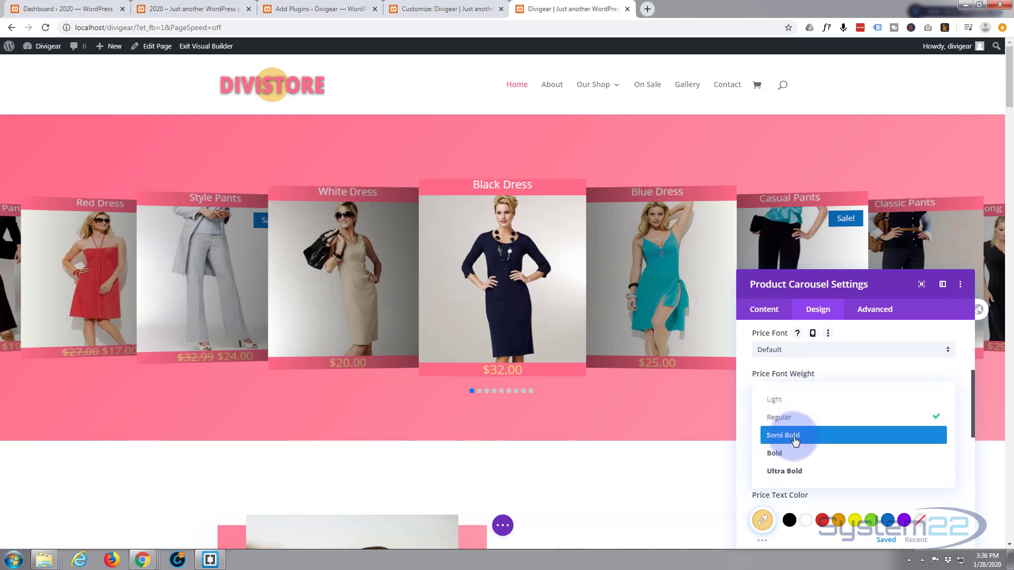
left_click(795, 440)
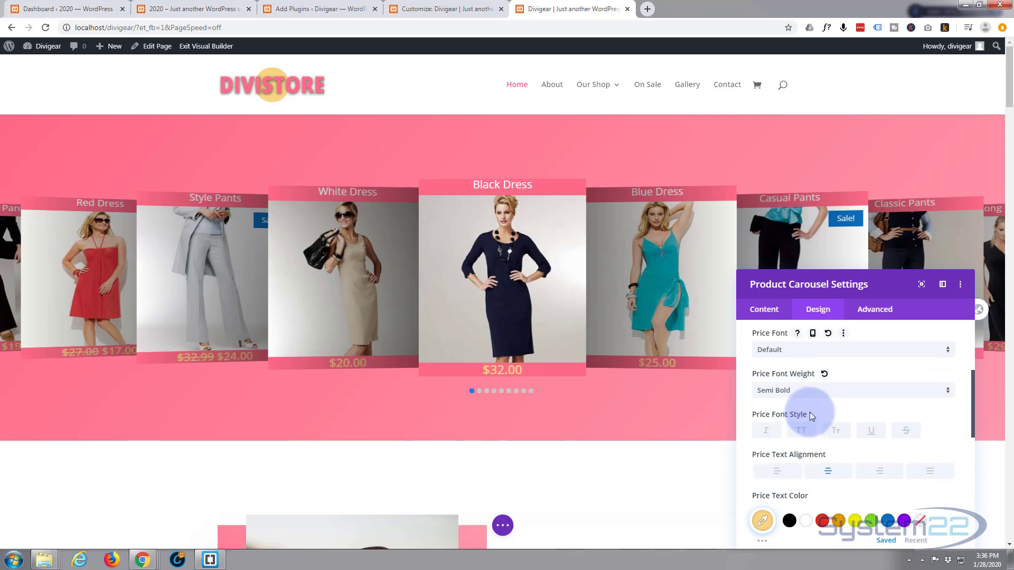
Increase the line height of the product prices to 1.3em
scroll(811, 415, "down", 3)
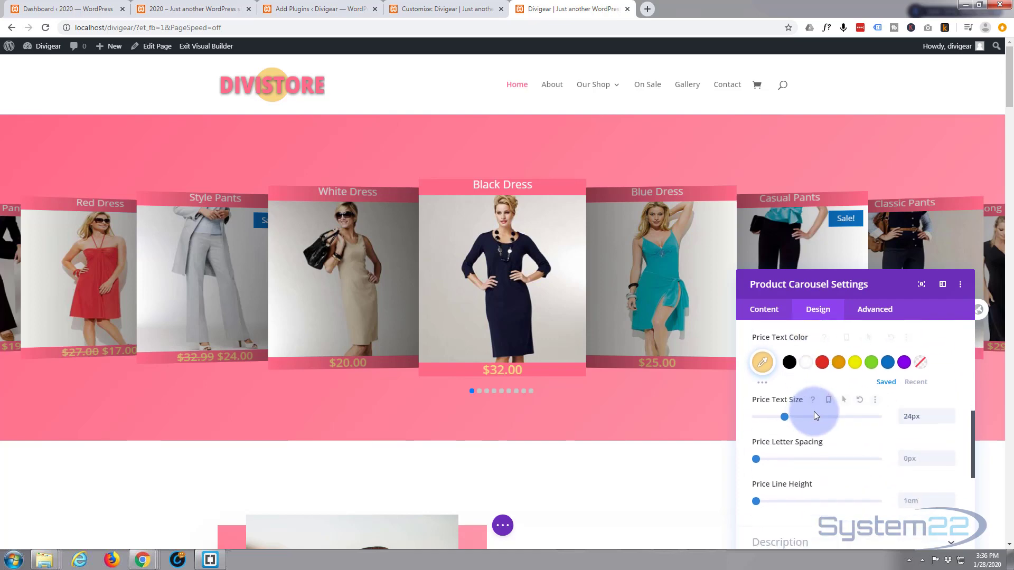
scroll(791, 469, "down", 1)
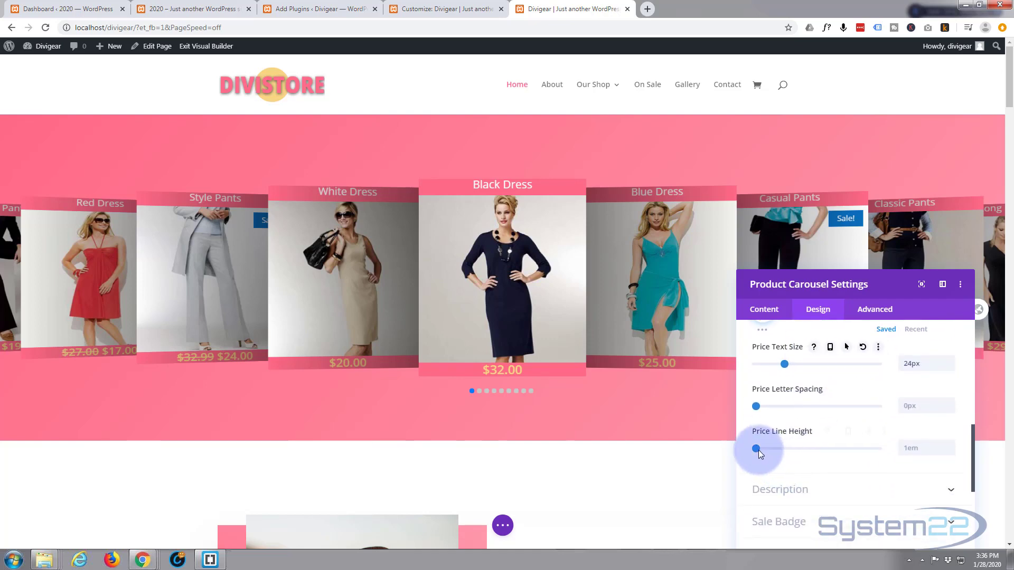
left_click_drag(762, 448, 774, 448)
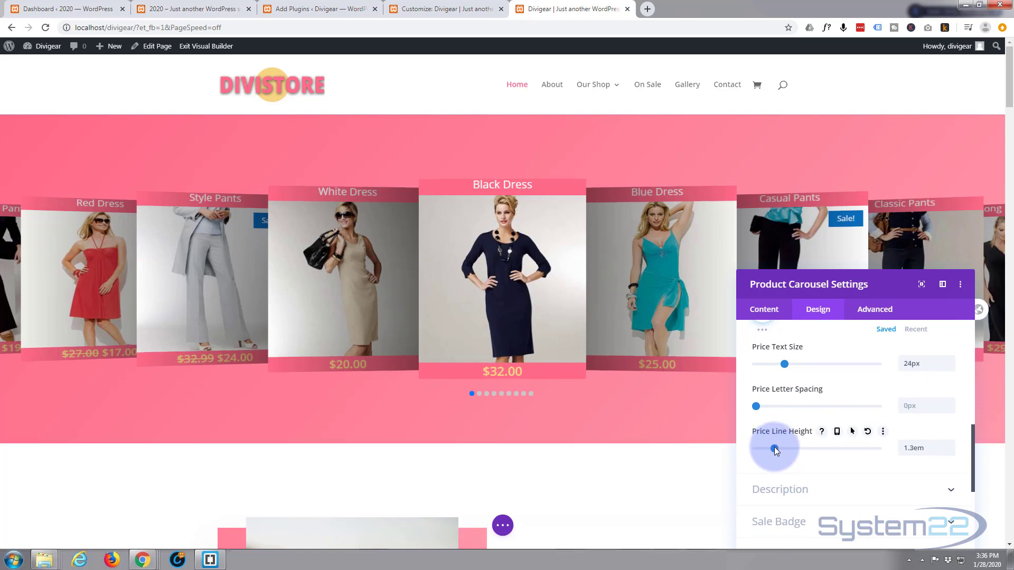
Change the sale badge's background color to #ff6a88
scroll(809, 448, "down", 2)
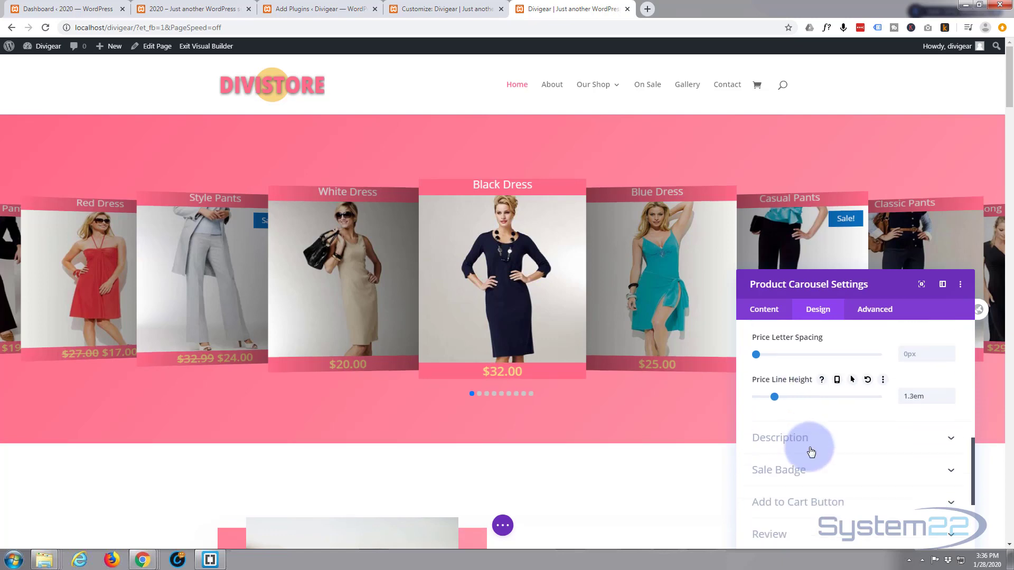
scroll(798, 432, "down", 1)
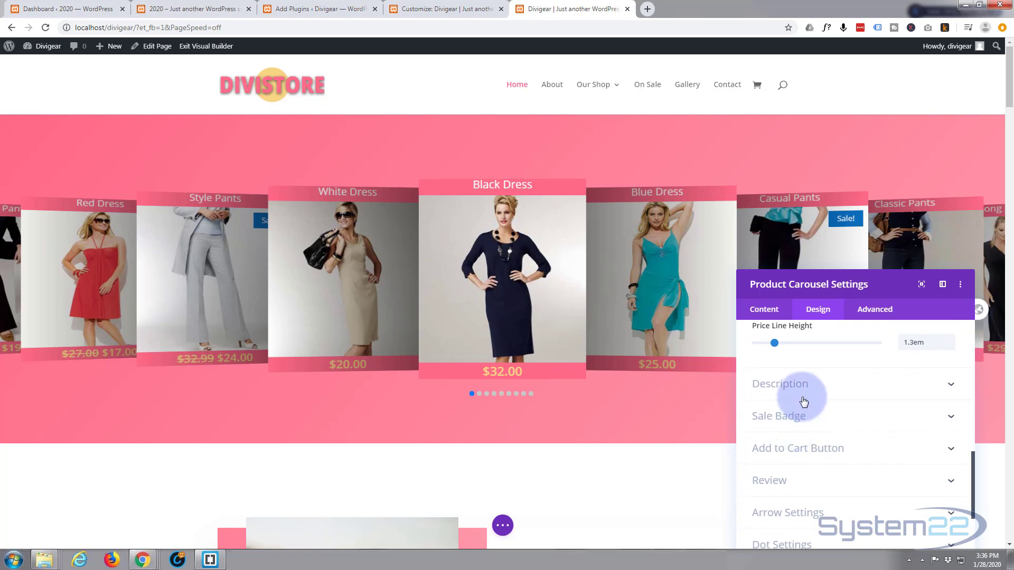
scroll(804, 396, "down", 1)
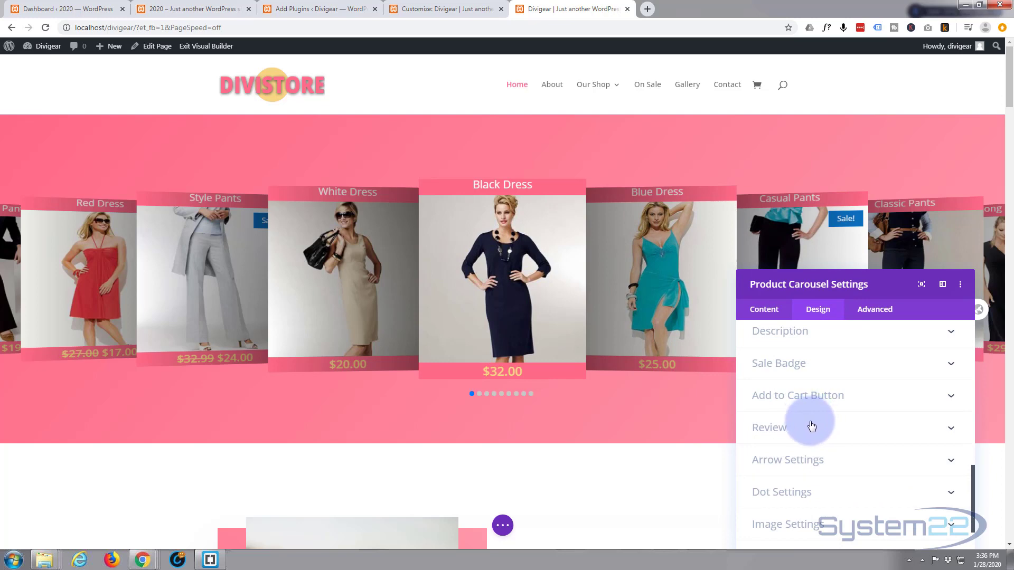
left_click(821, 363)
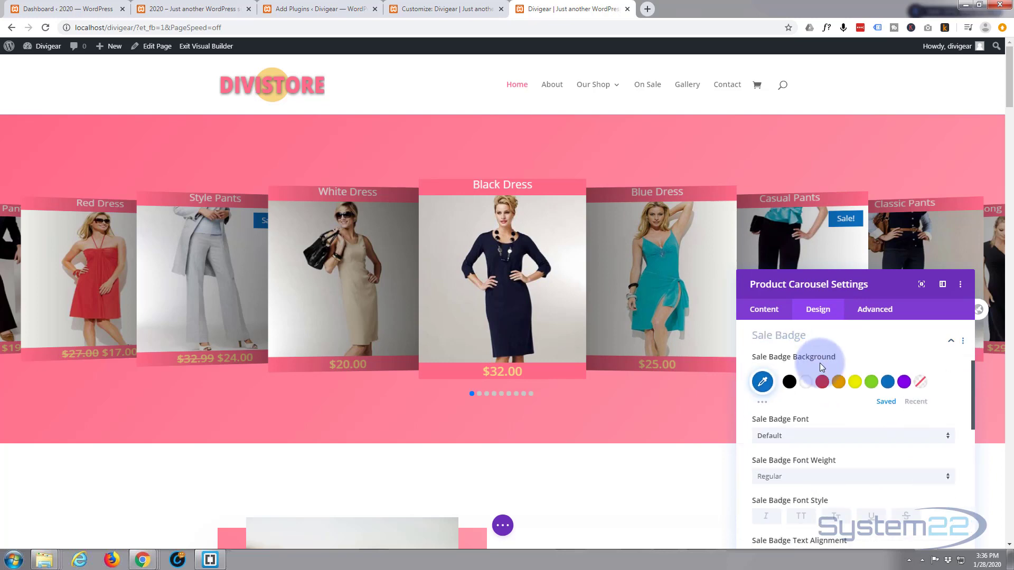
left_click(763, 382)
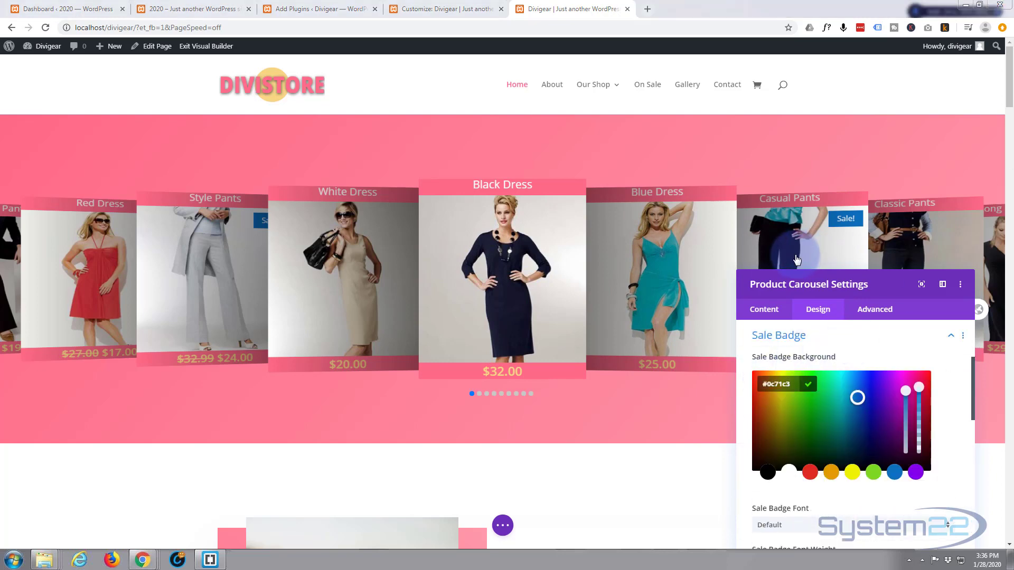
left_click_drag(792, 382, 759, 386)
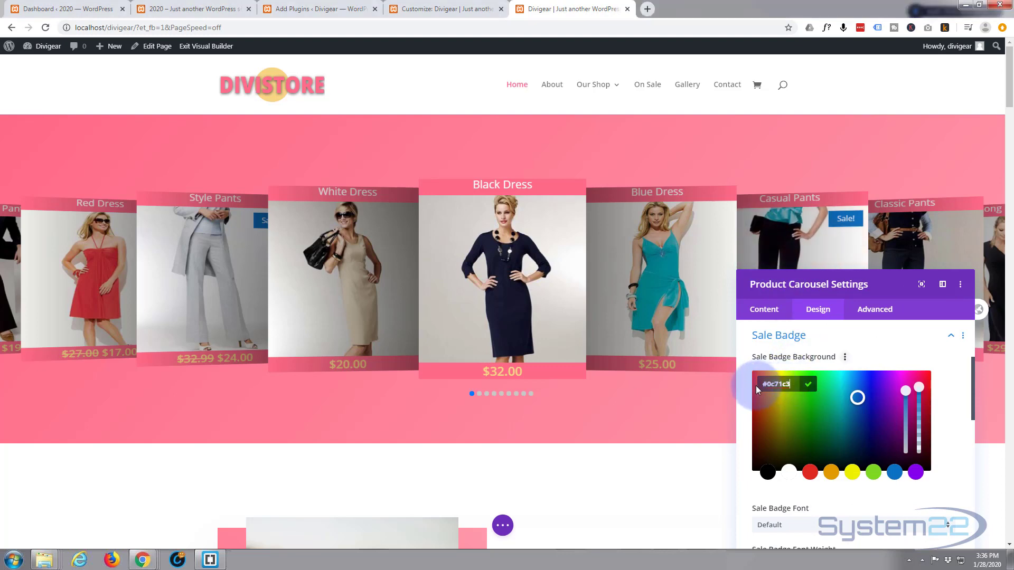
type("#ff6a88")
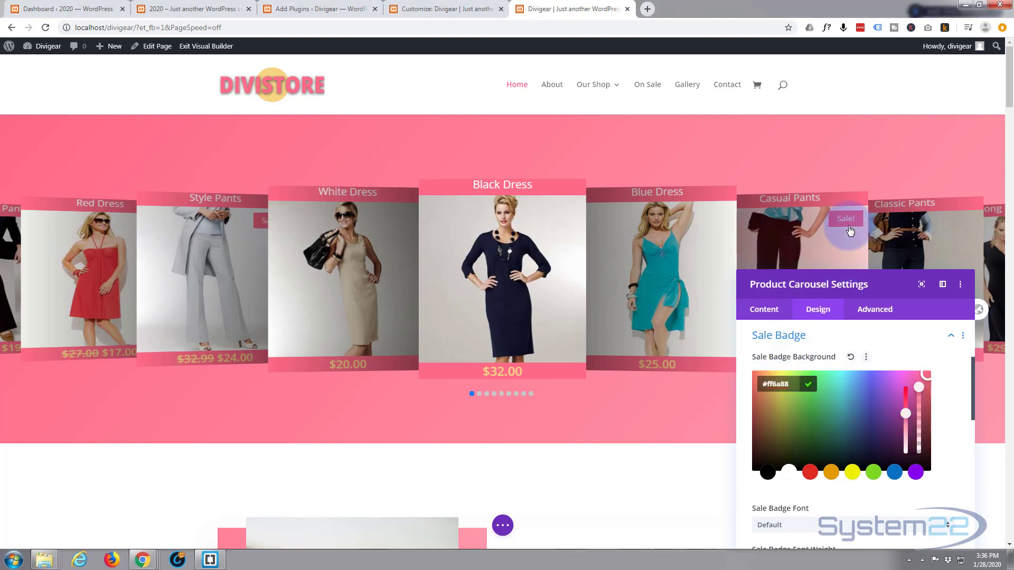
scroll(865, 441, "down", 6)
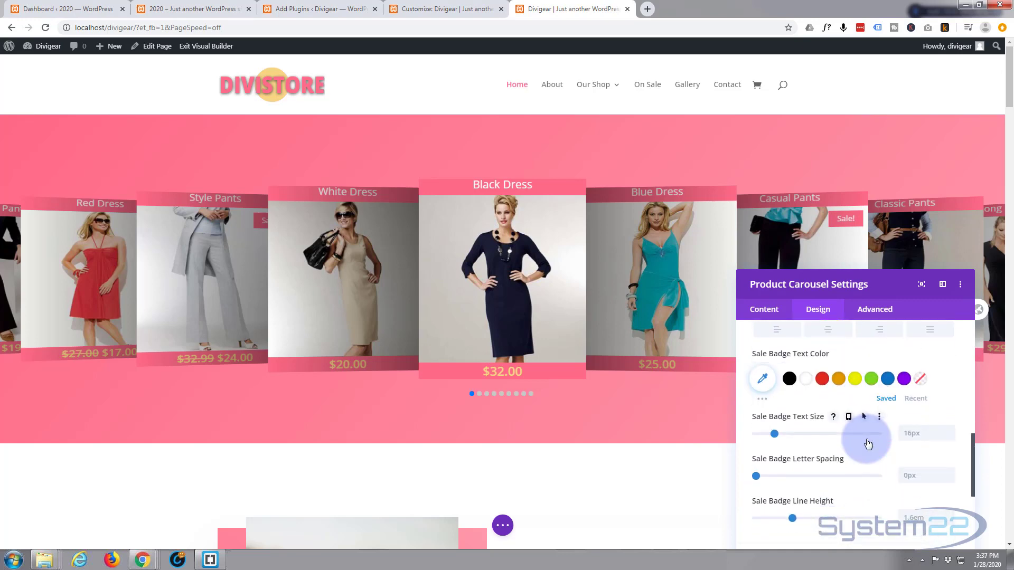
scroll(867, 442, "down", 3)
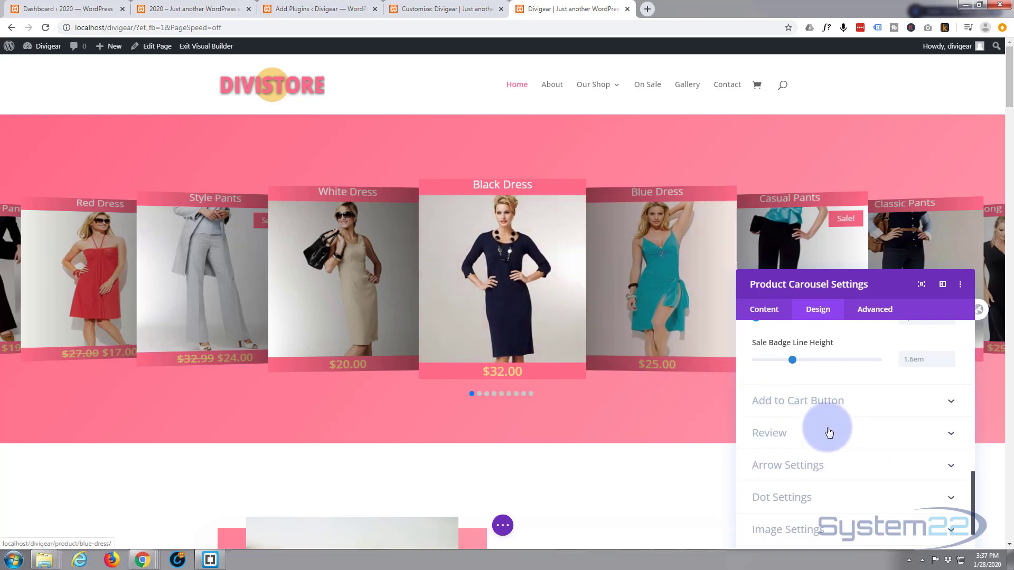
Set the carousel's navigation dot color to #ff6a88
scroll(834, 421, "down", 1)
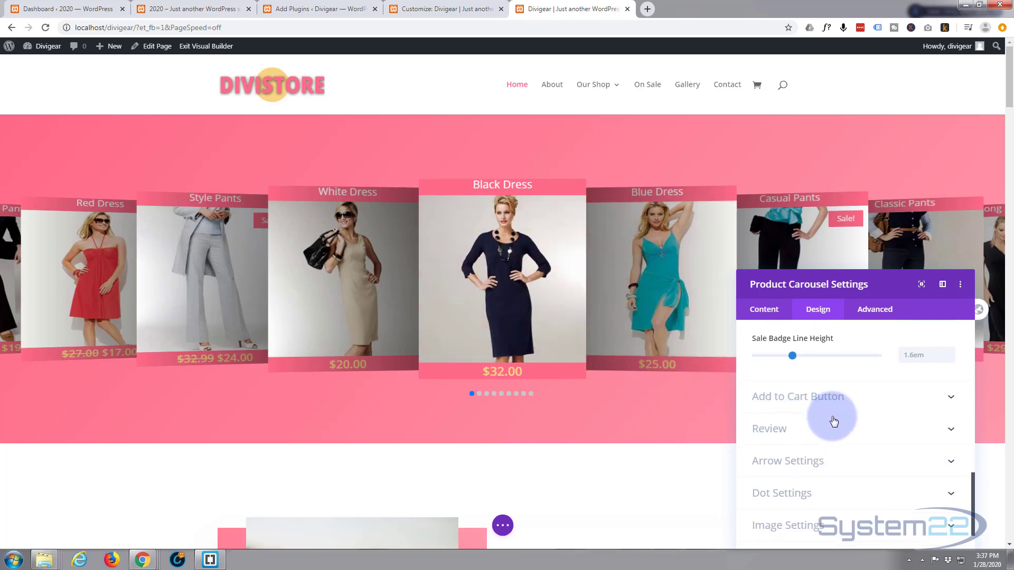
scroll(837, 417, "down", 1)
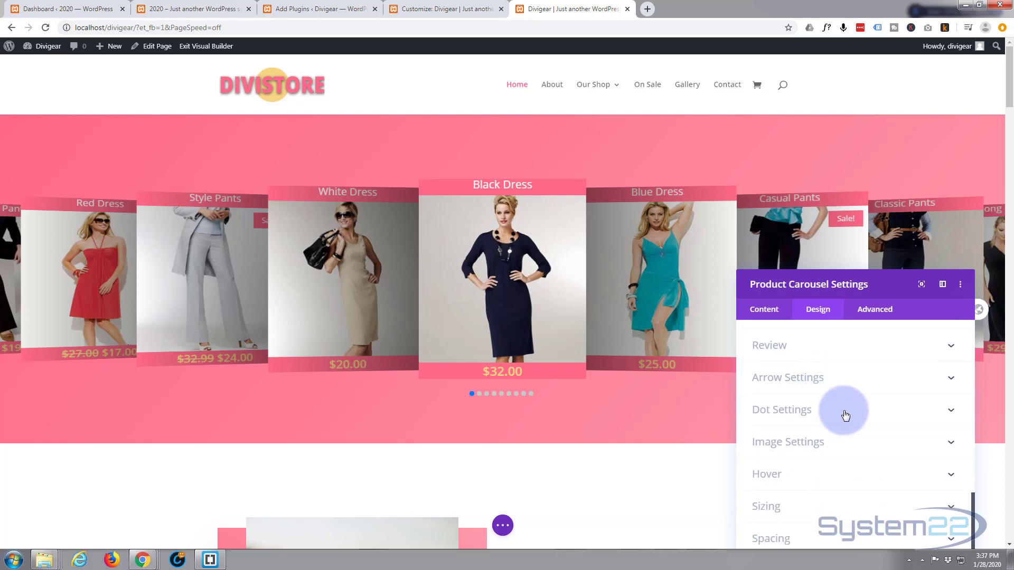
left_click(816, 402)
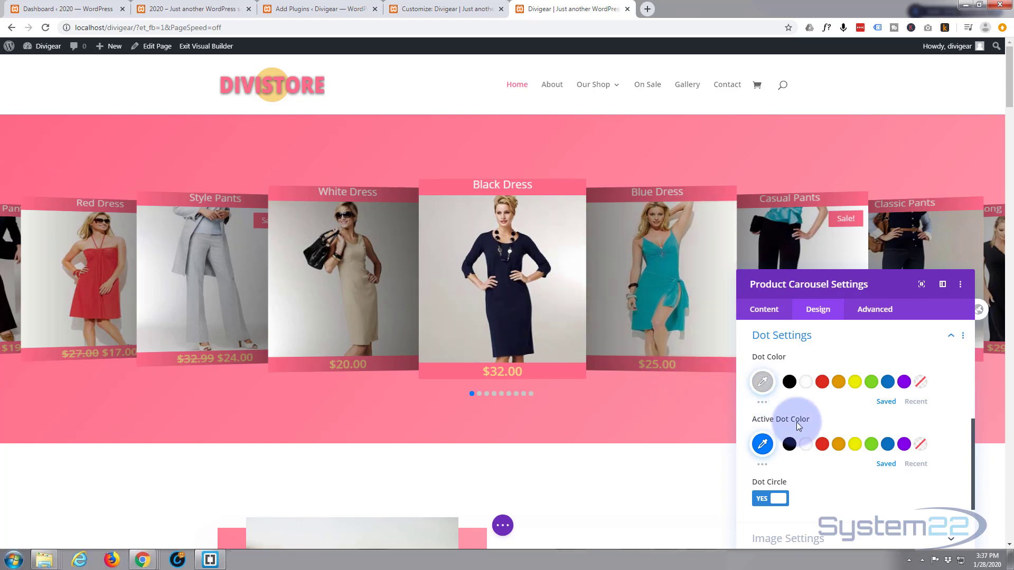
left_click(763, 382)
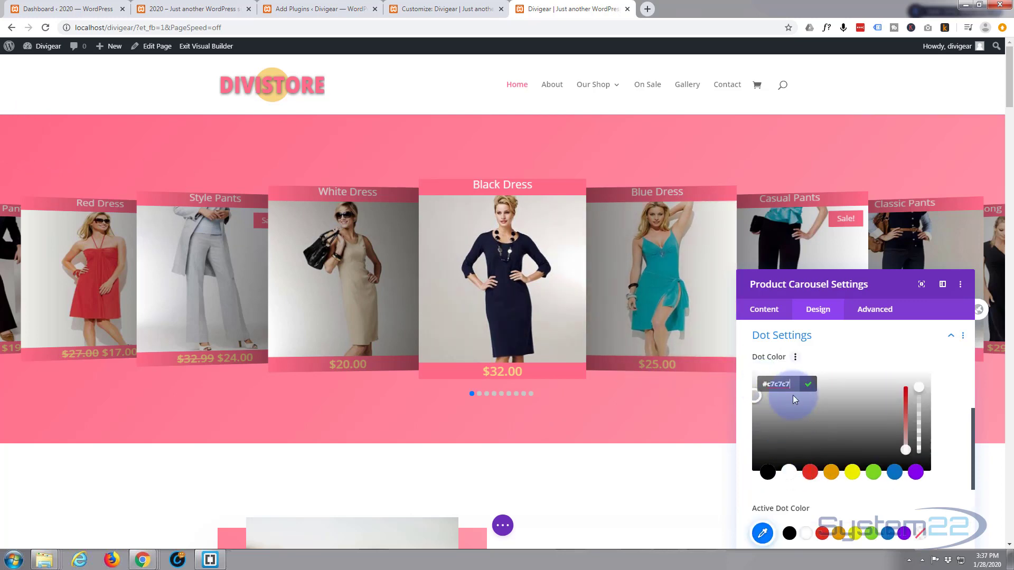
triple_click(788, 384)
key("BackSpace")
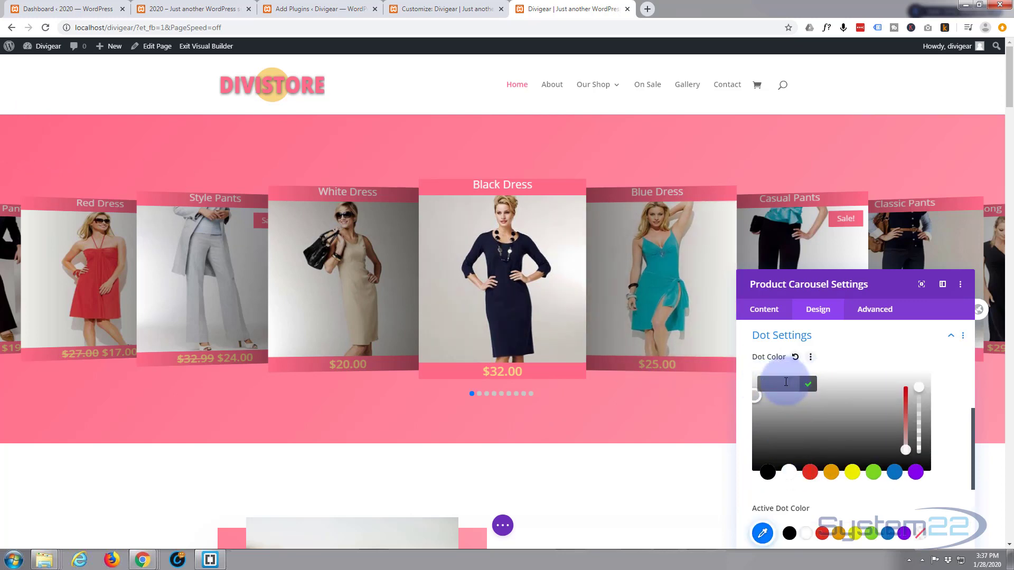
type("#ff6a88")
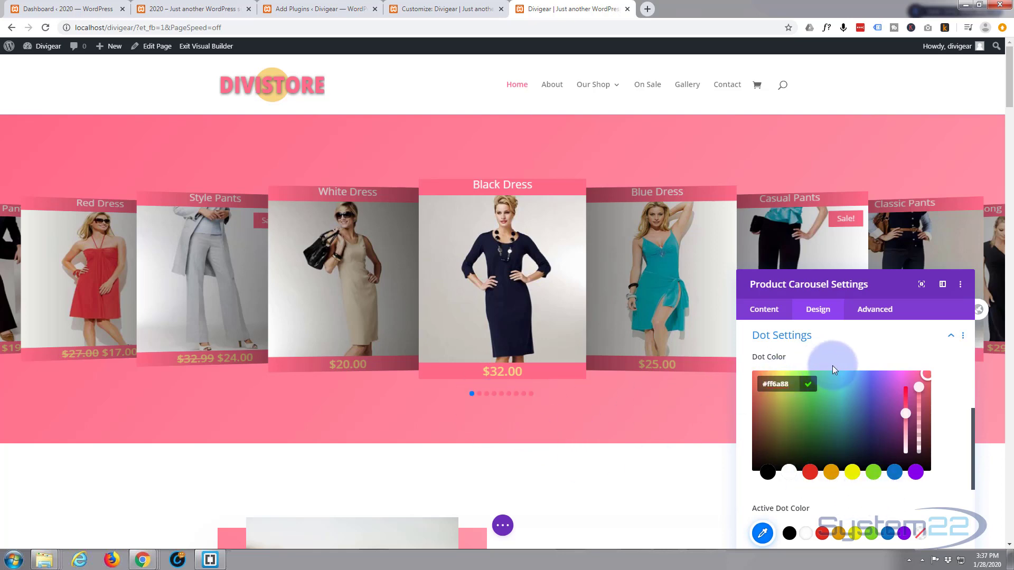
Set the active navigation dot color to #f7d584
scroll(888, 373, "down", 2)
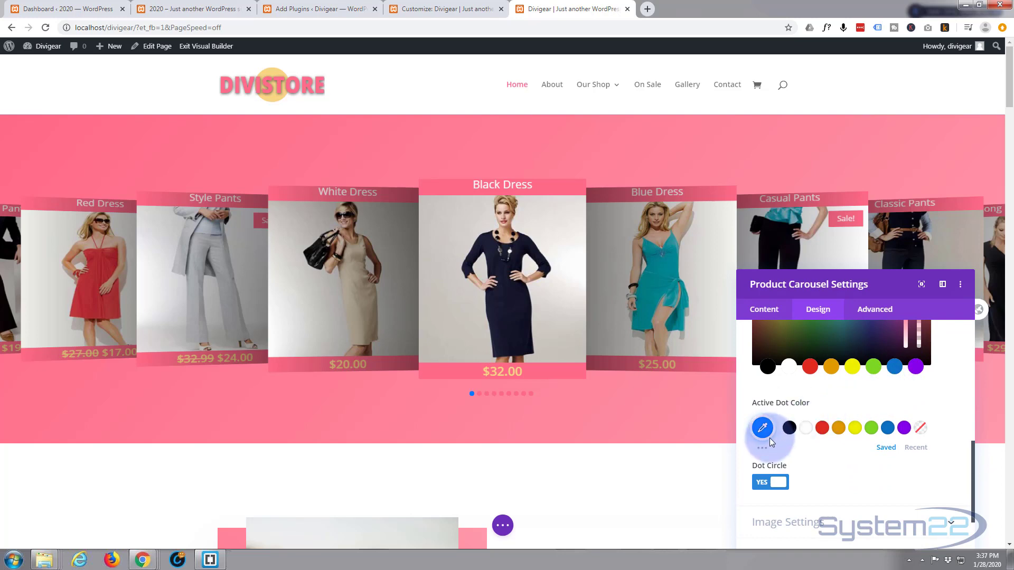
left_click(762, 430)
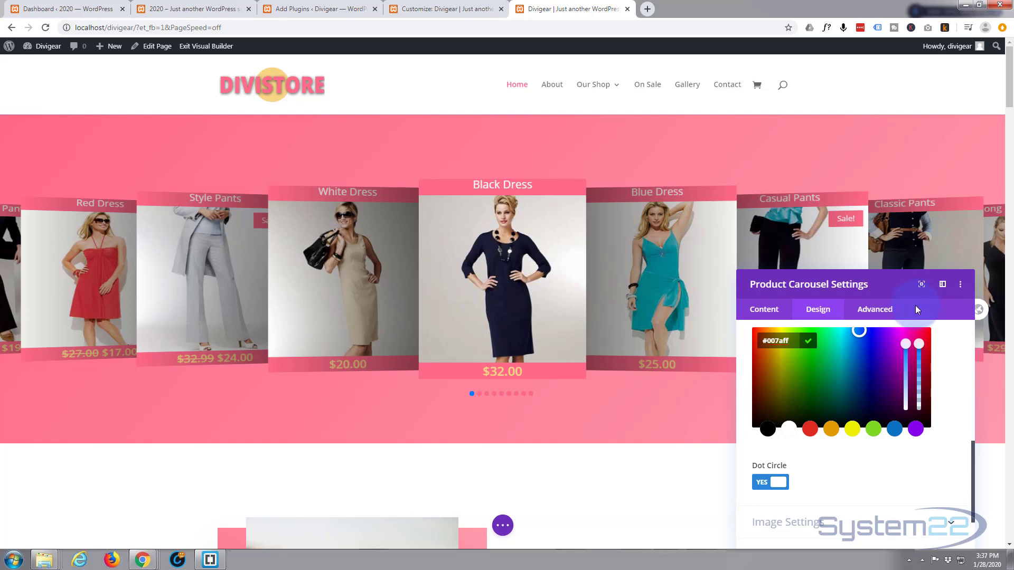
left_click(787, 342)
type("#f7d584")
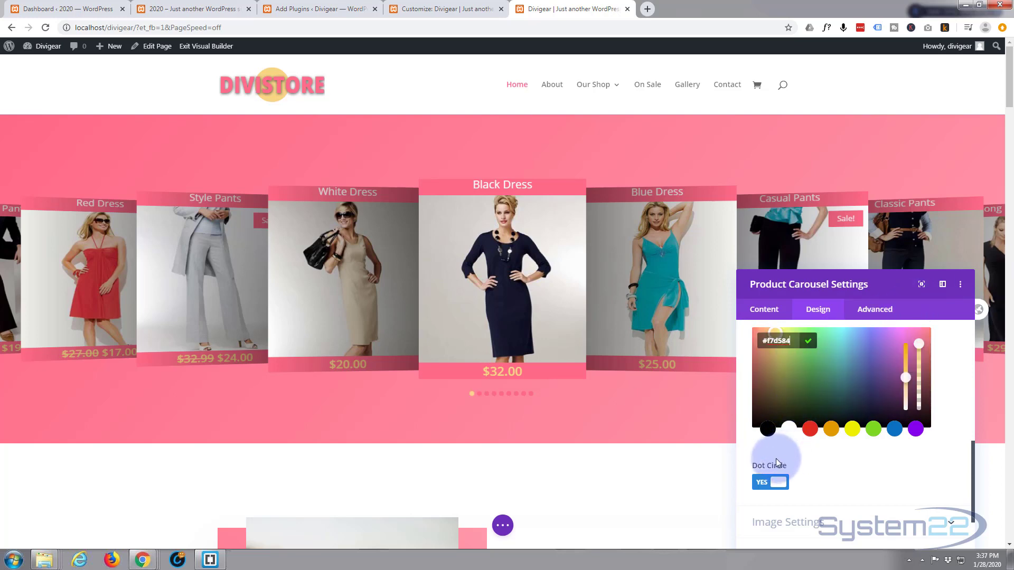
Enable the hover background for the carousel's product cards
scroll(812, 469, "down", 2)
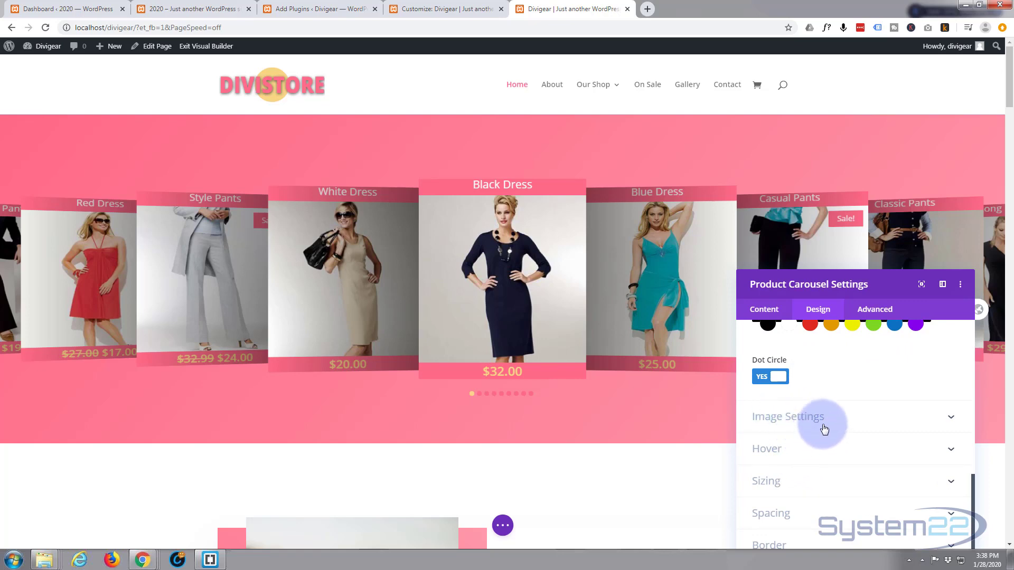
scroll(822, 428, "down", 1)
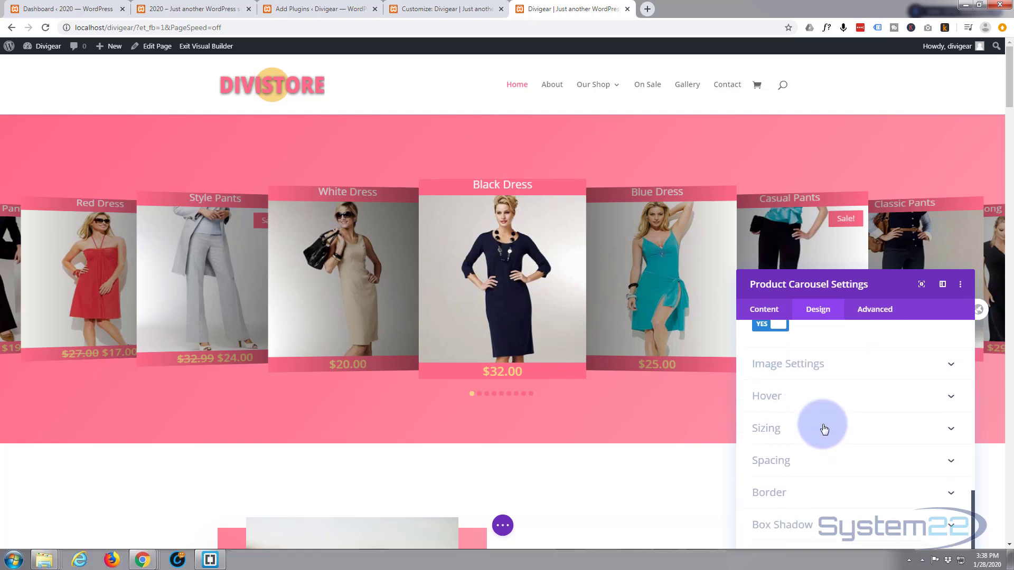
left_click(845, 395)
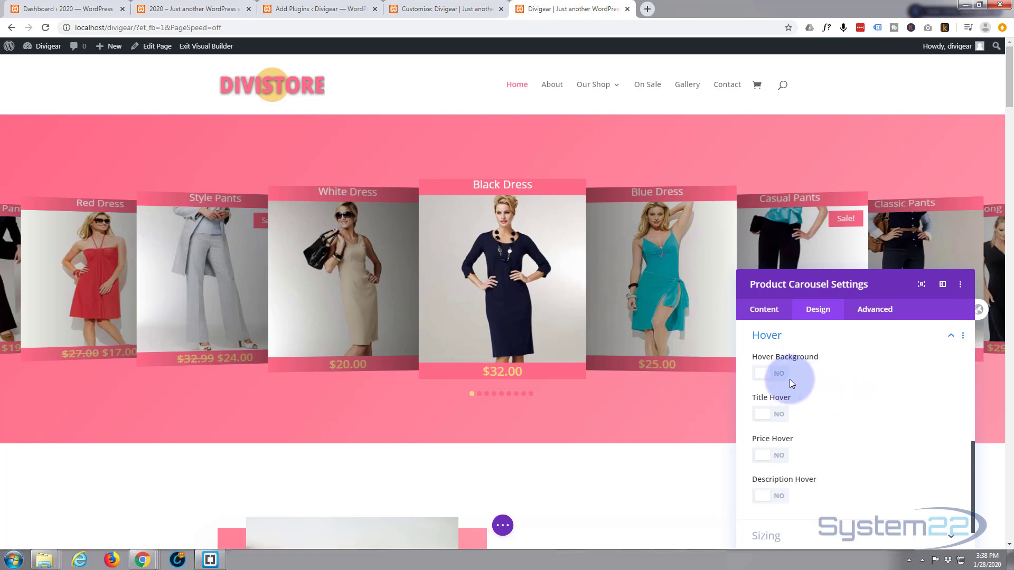
left_click(776, 376)
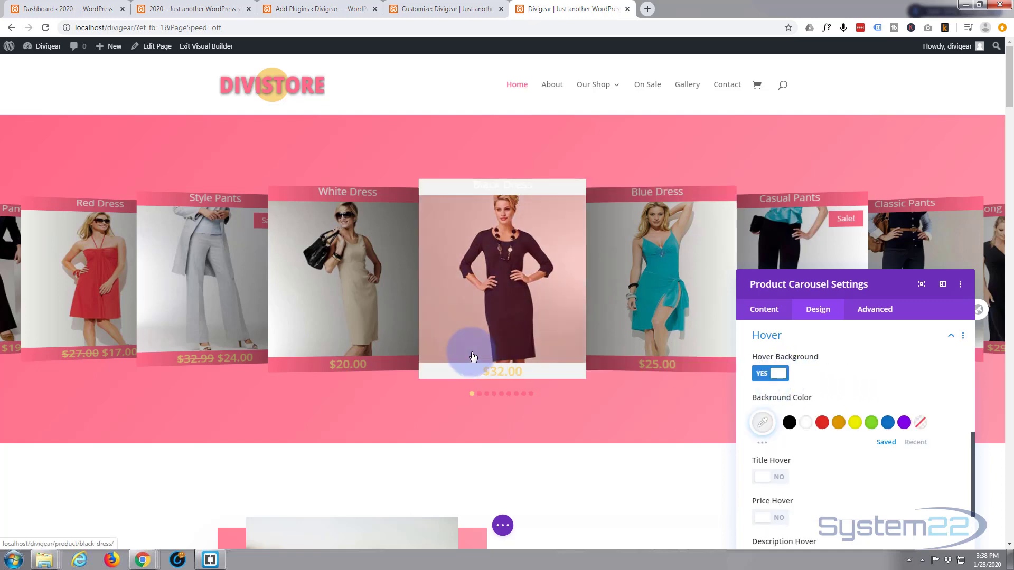
left_click(871, 425)
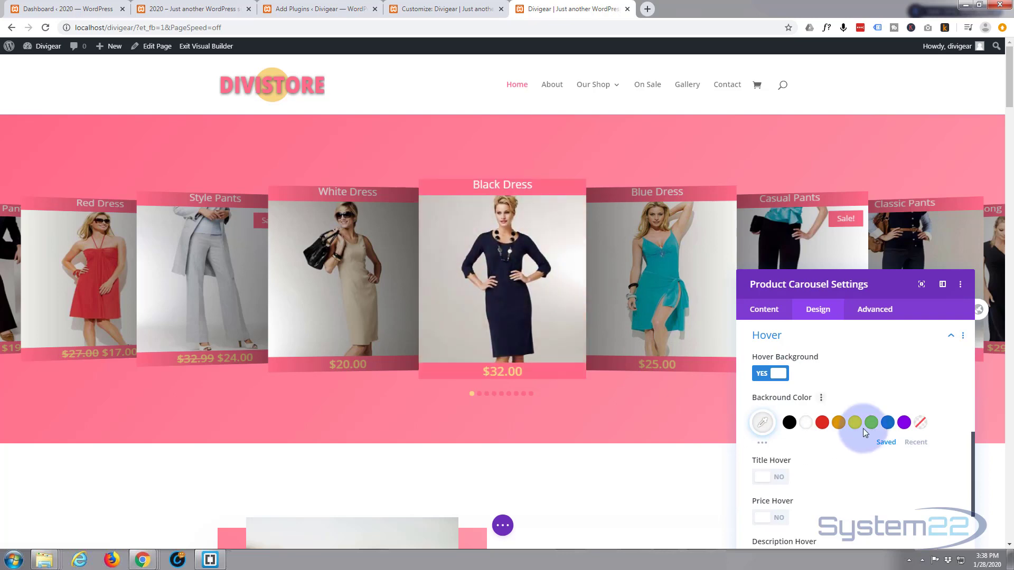
Set the top value of the Content Top padding to 10px in the carousel's spacing options
scroll(861, 403, "down", 4)
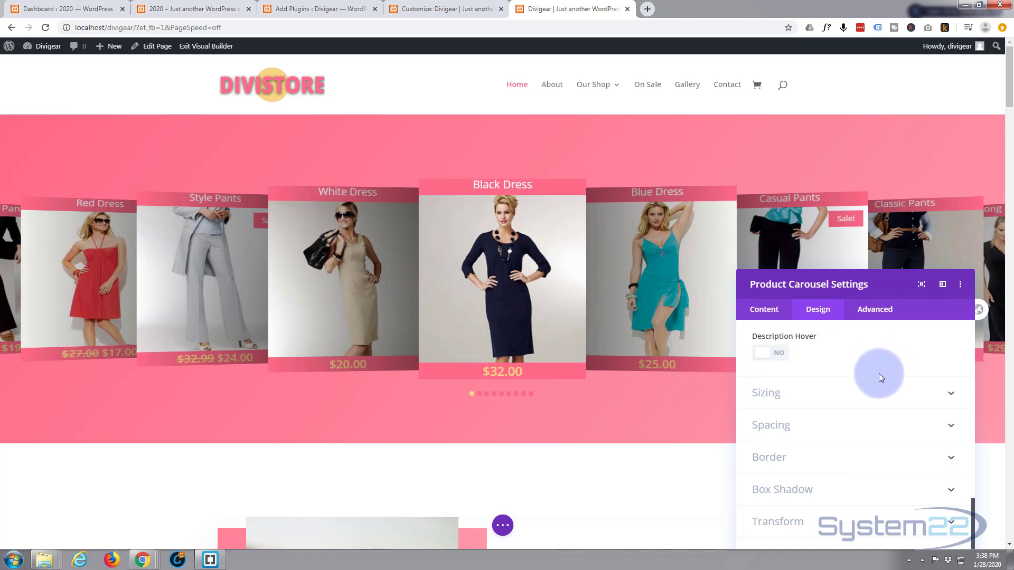
left_click(838, 429)
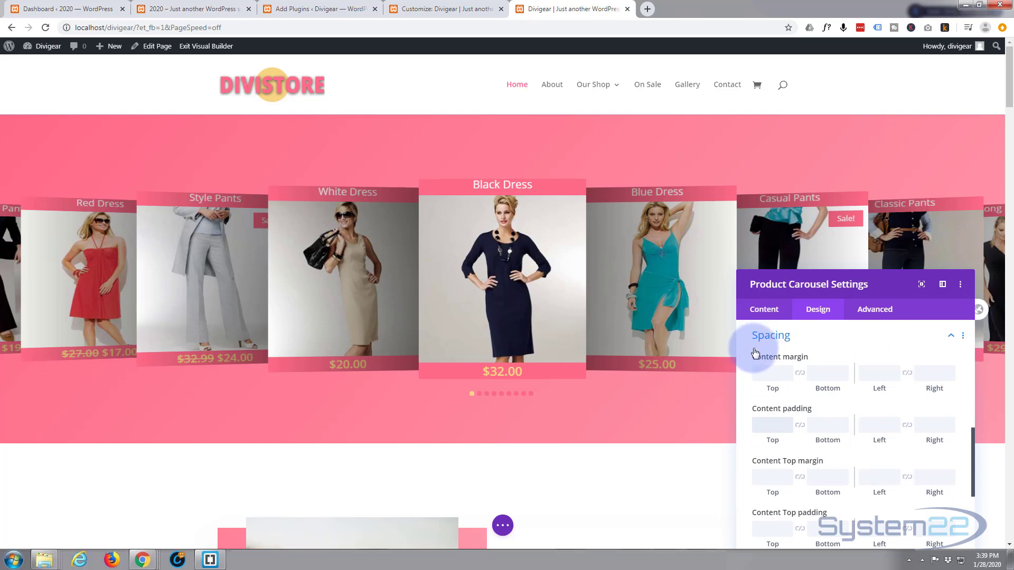
scroll(749, 459, "down", 2)
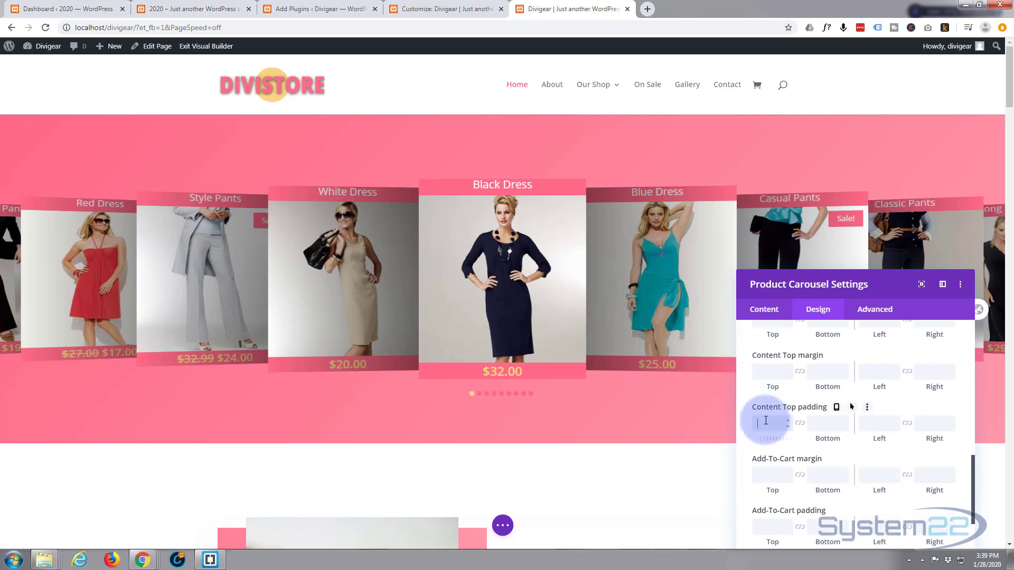
left_click(766, 423)
type("10px")
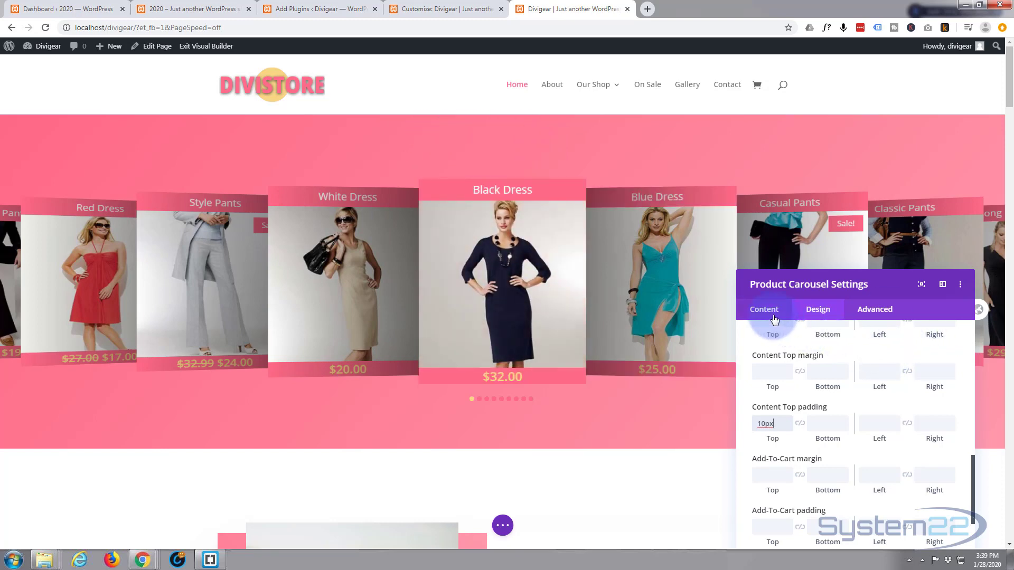
Close the spacing options and turn off the carousel's product overlay
scroll(820, 345, "up", 3)
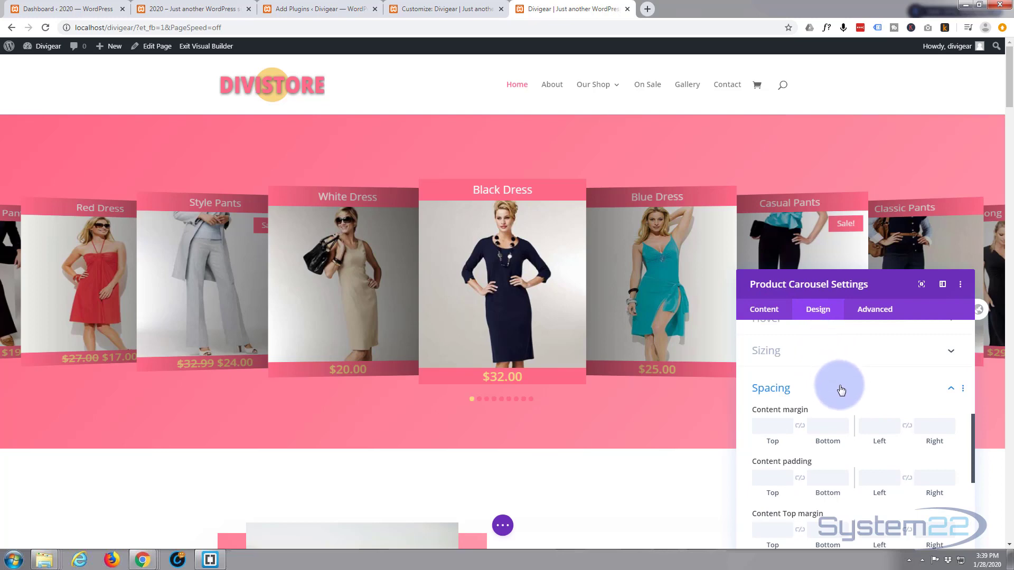
left_click(841, 387)
scroll(838, 378, "up", 2)
scroll(839, 378, "up", 5)
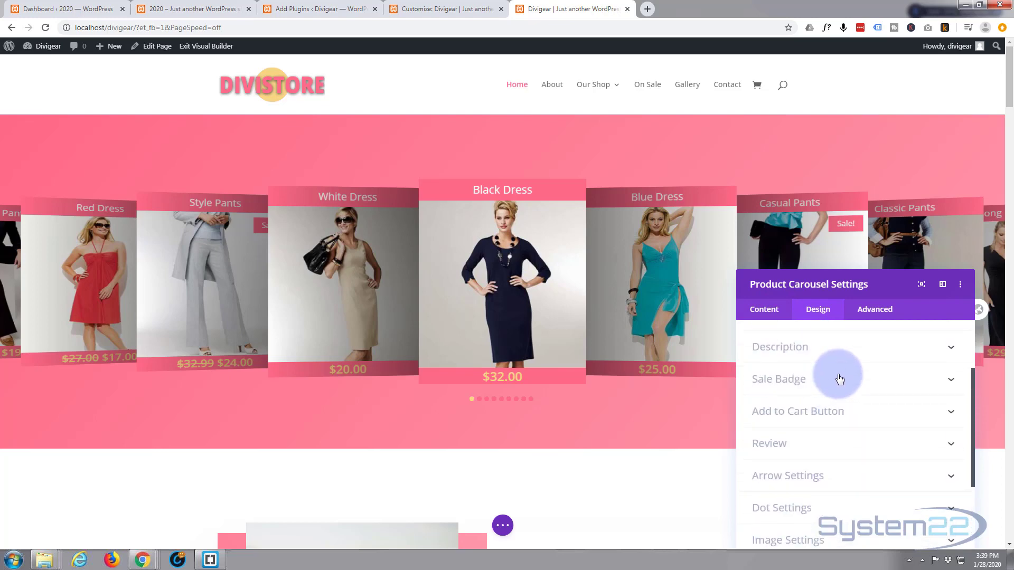
left_click(844, 364)
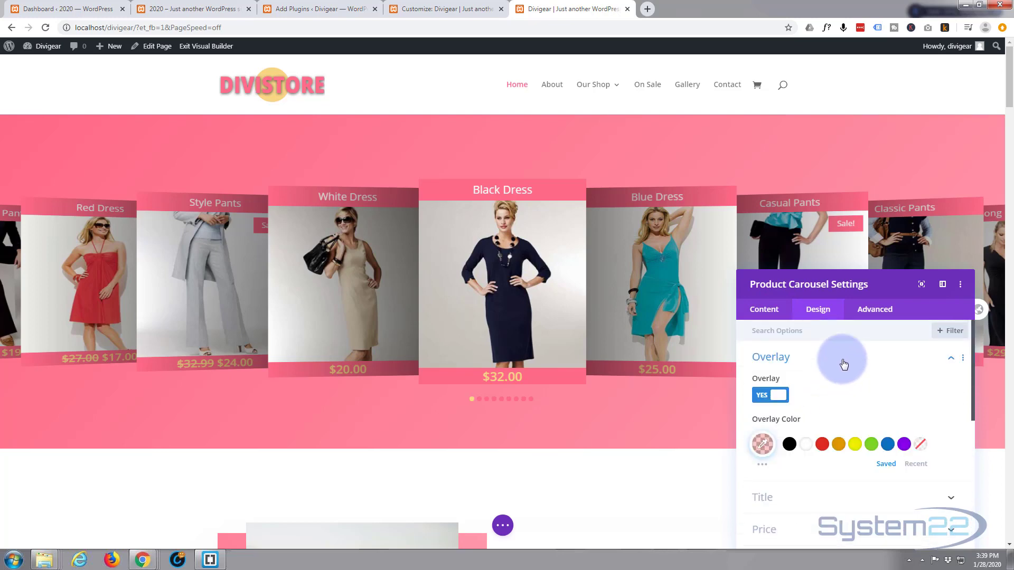
left_click(770, 395)
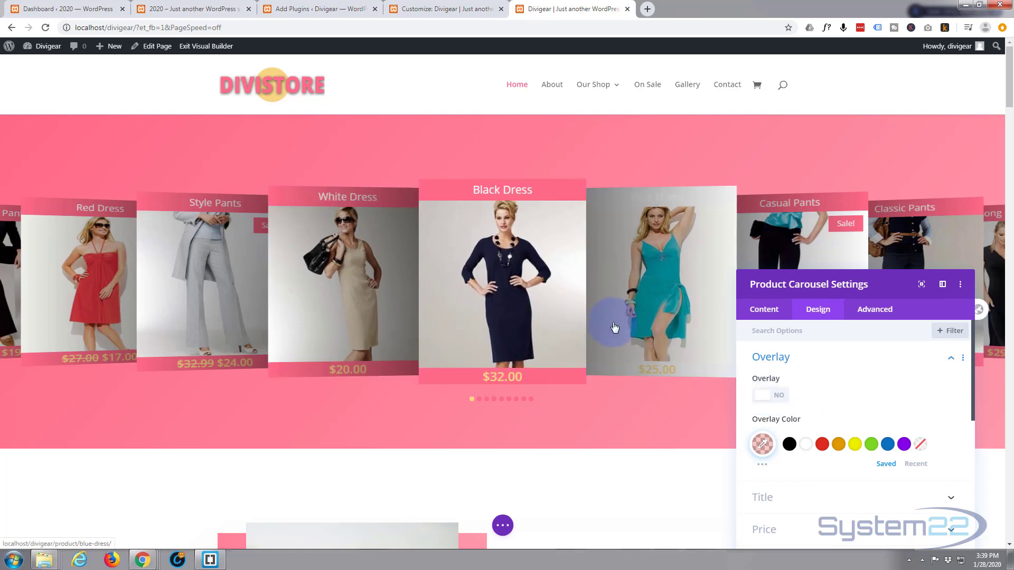
Give the product cards a 1px border on all sides
scroll(841, 369, "down", 7)
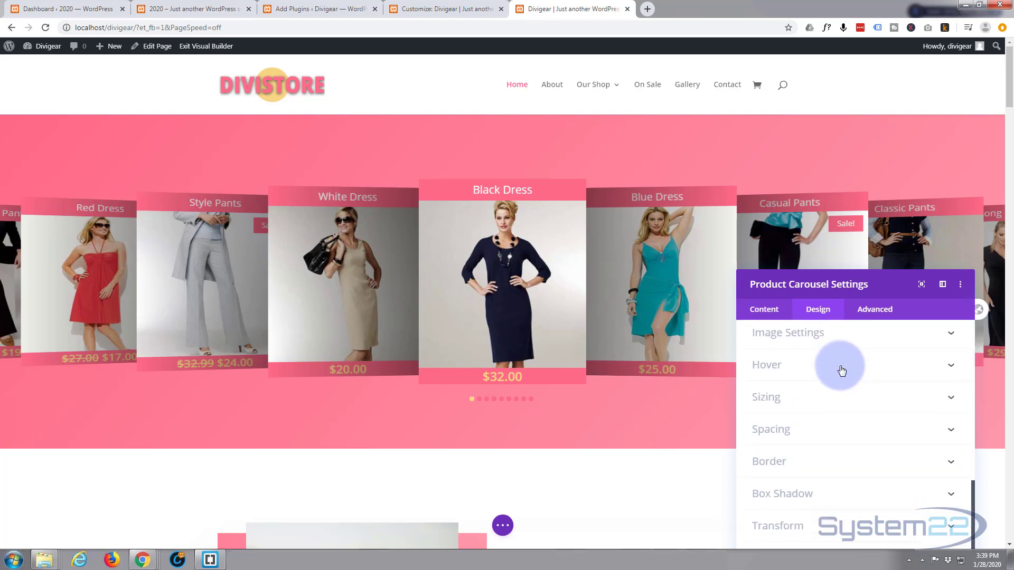
left_click(830, 460)
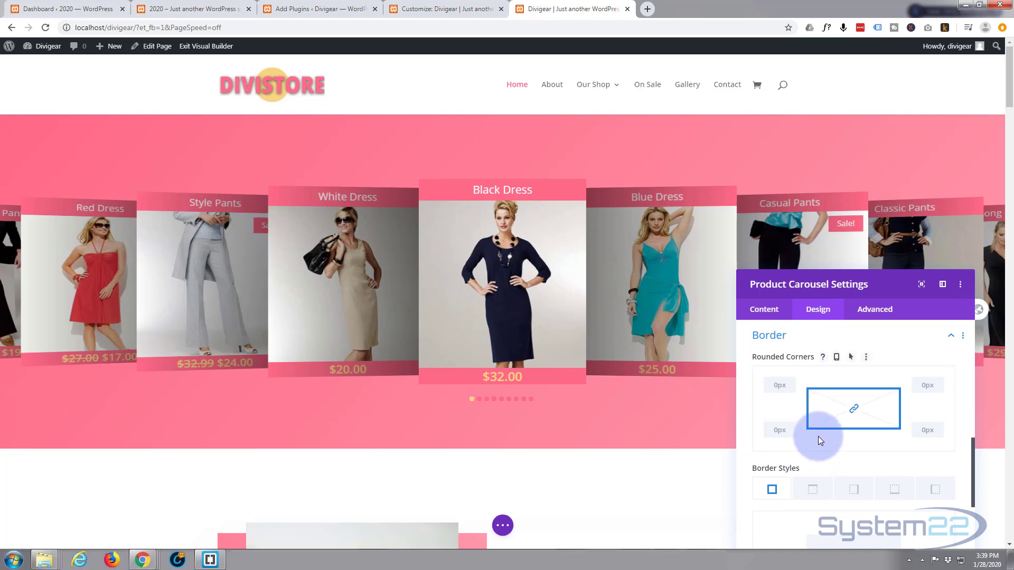
scroll(819, 436, "down", 2)
scroll(819, 435, "down", 1)
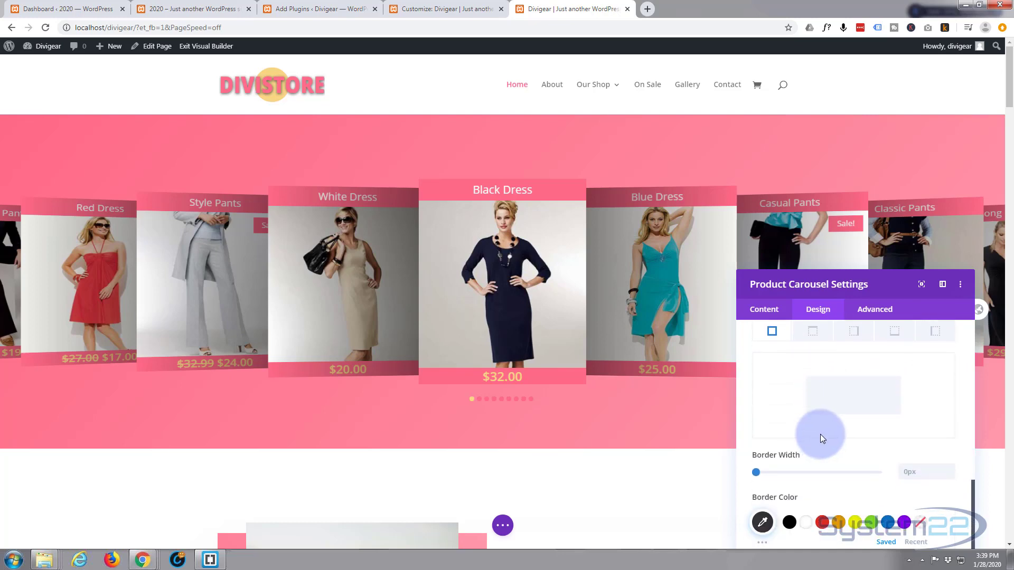
left_click(951, 469)
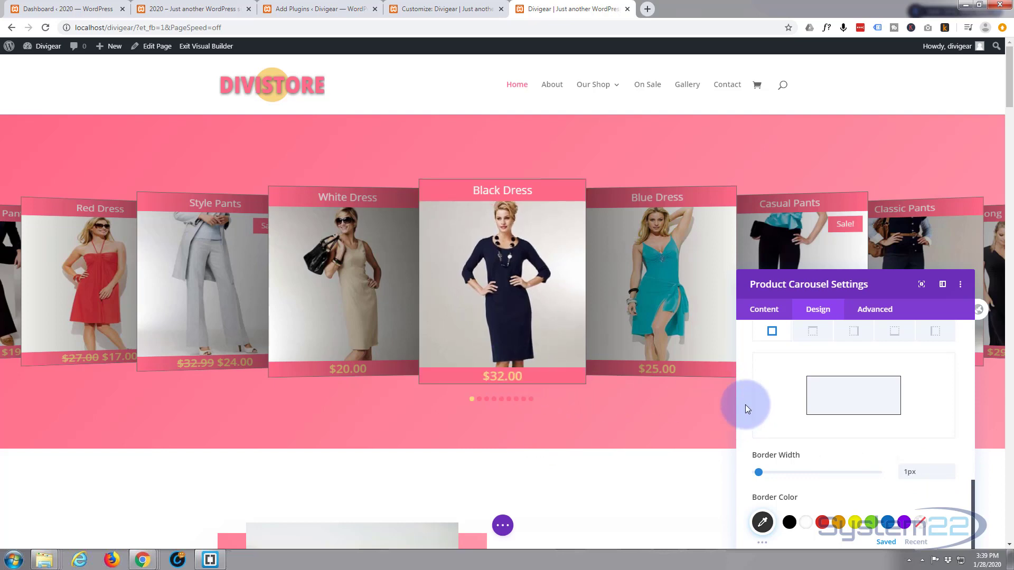
Try the offset box shadow on the product cards, settling on the preset that falls straight below them
scroll(799, 426, "down", 3)
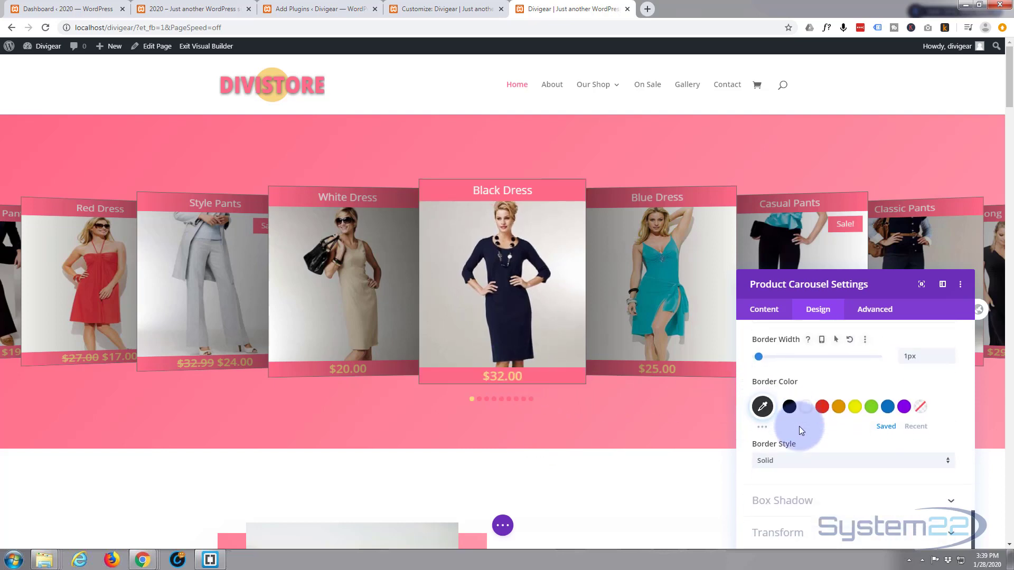
left_click(854, 494)
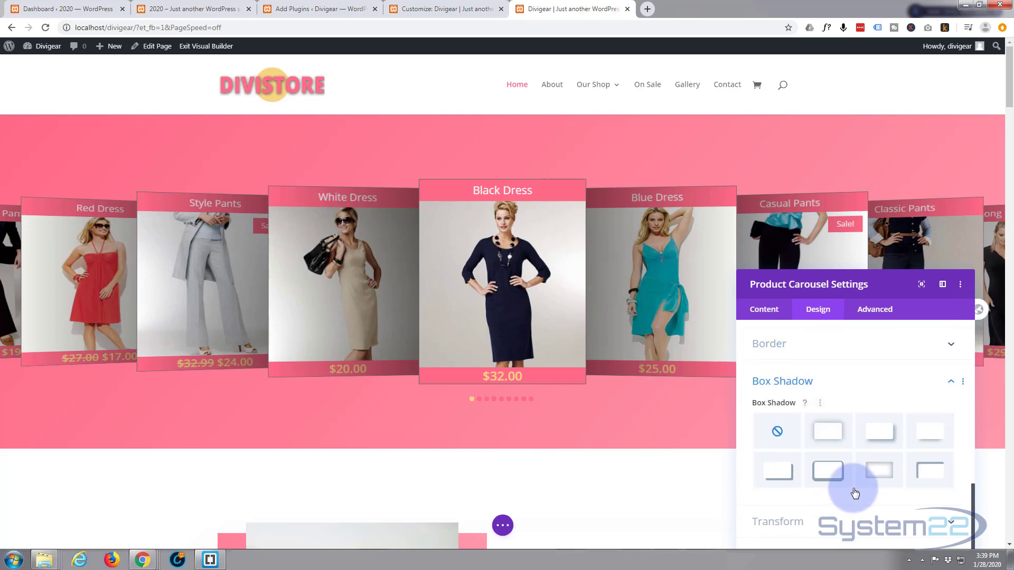
left_click(930, 439)
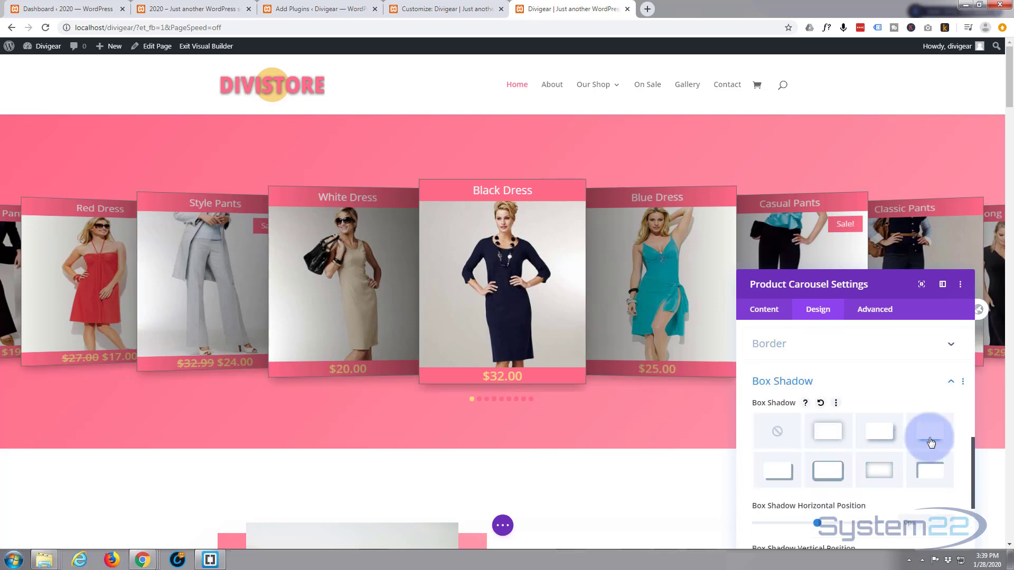
left_click(887, 443)
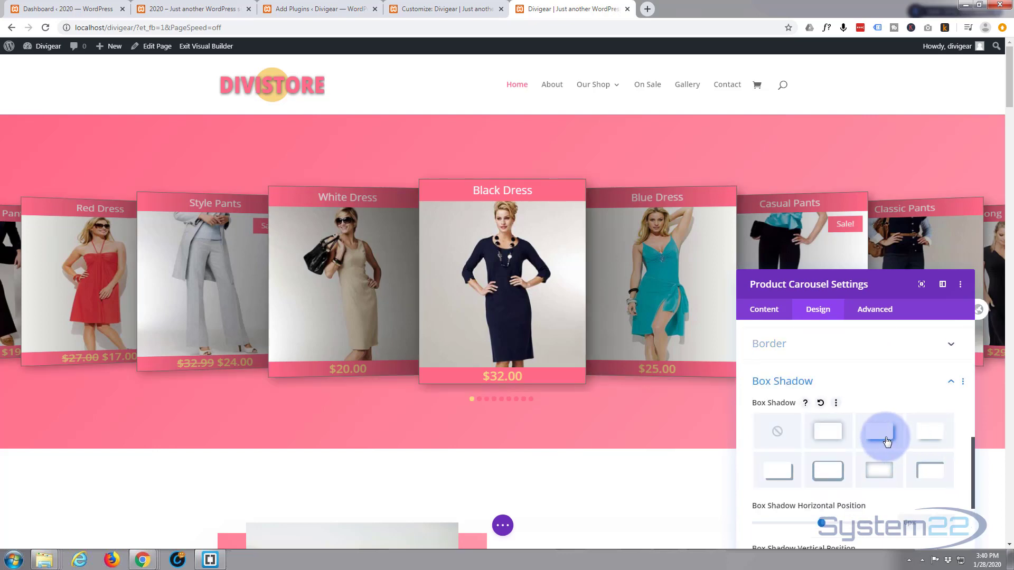
left_click(925, 438)
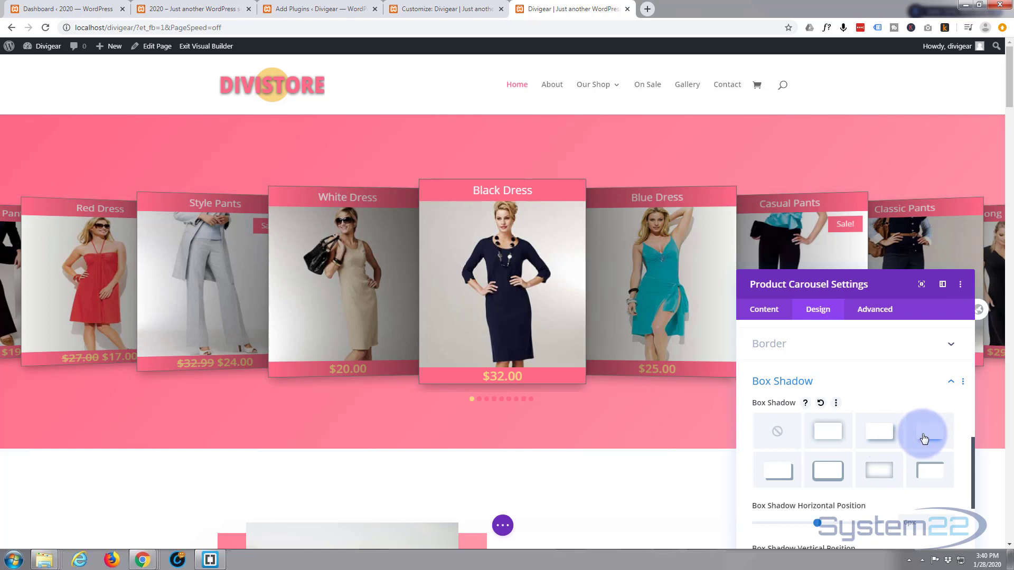
Set the Image Border Width to 1px on all sides of the carousel's product images
scroll(862, 451, "up", 3)
scroll(863, 451, "up", 2)
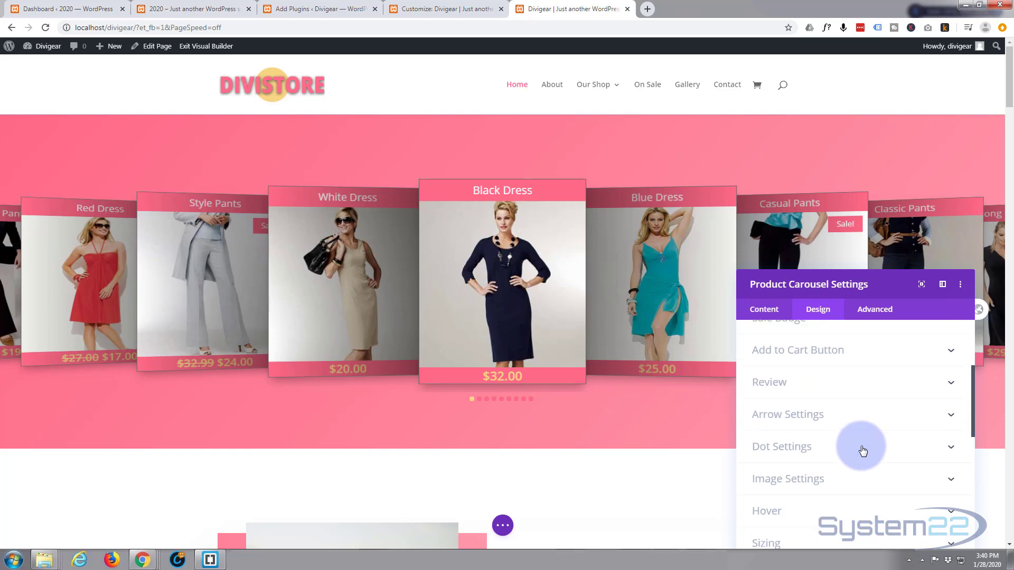
scroll(863, 450, "up", 3)
scroll(863, 449, "up", 3)
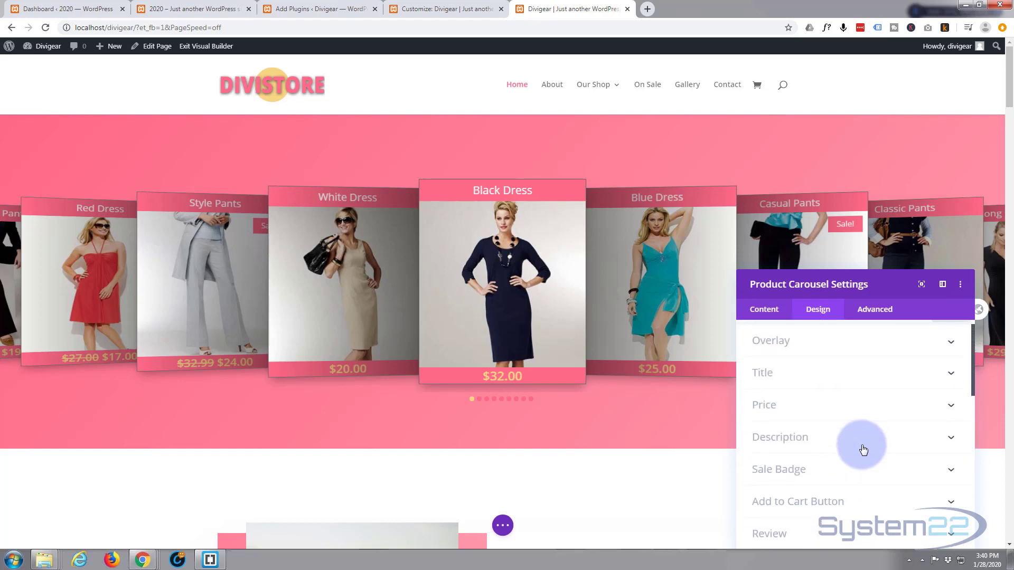
scroll(863, 449, "down", 5)
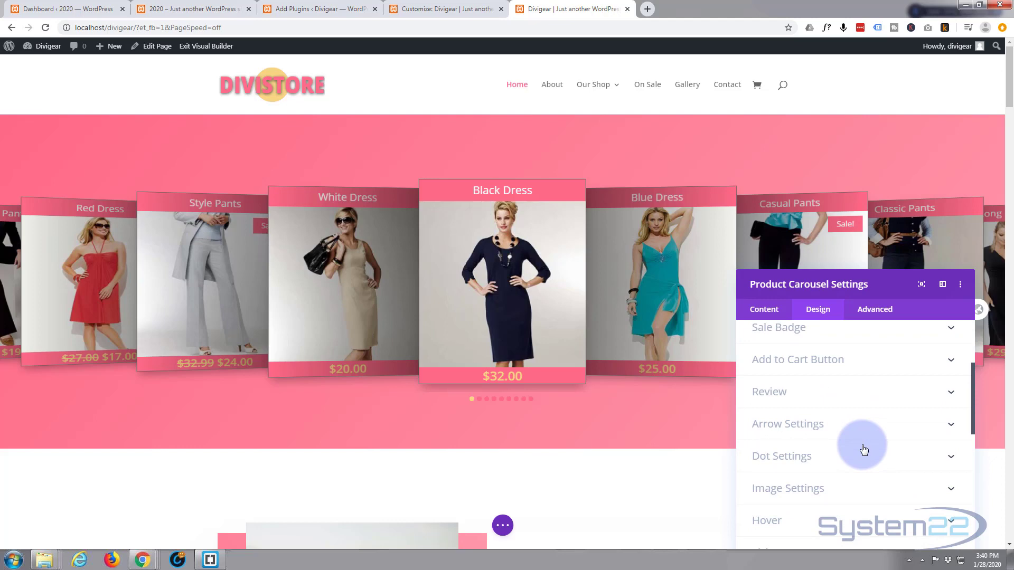
scroll(863, 450, "down", 1)
left_click(850, 439)
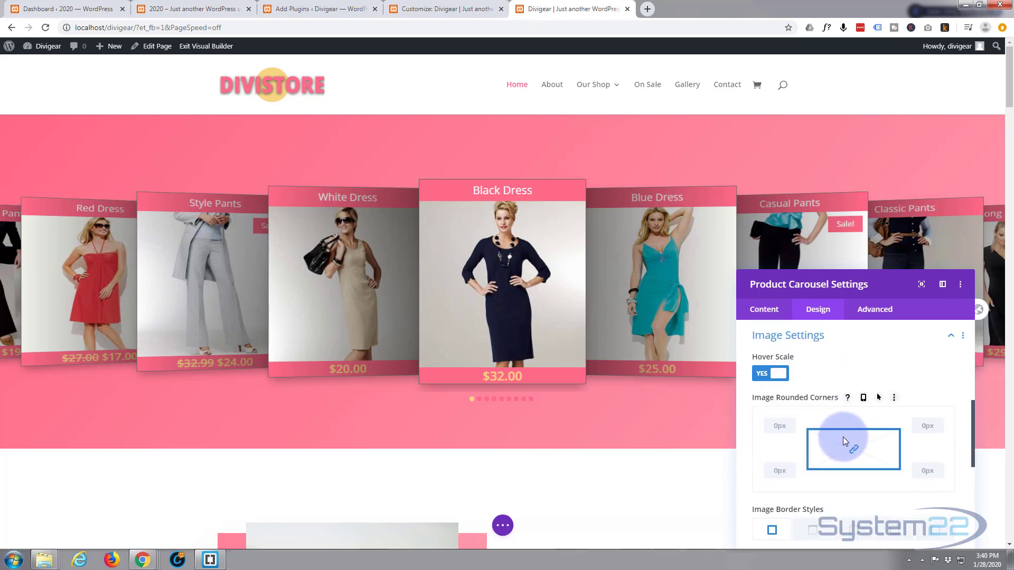
scroll(841, 432, "down", 3)
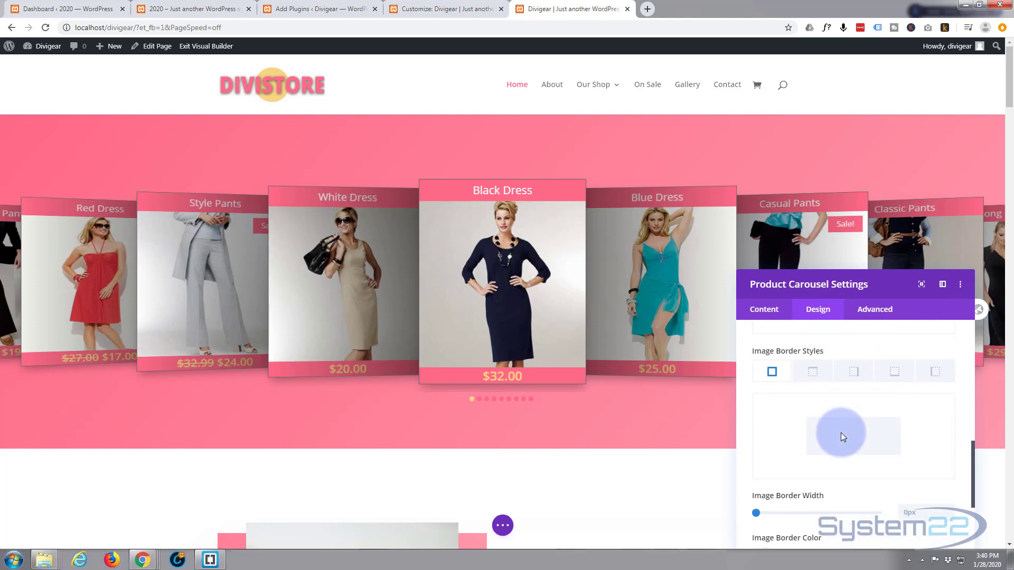
scroll(840, 433, "down", 3)
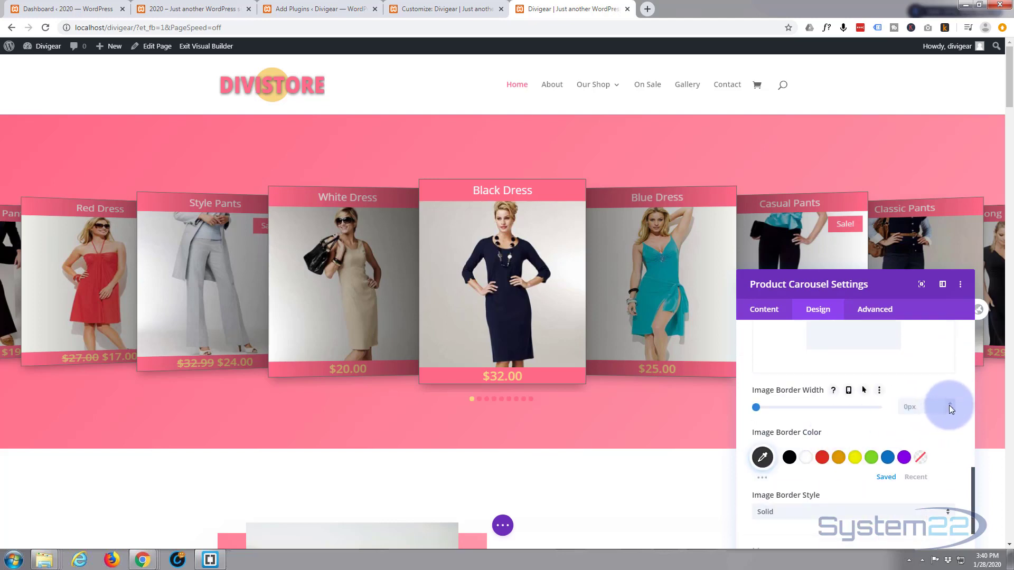
left_click(948, 405)
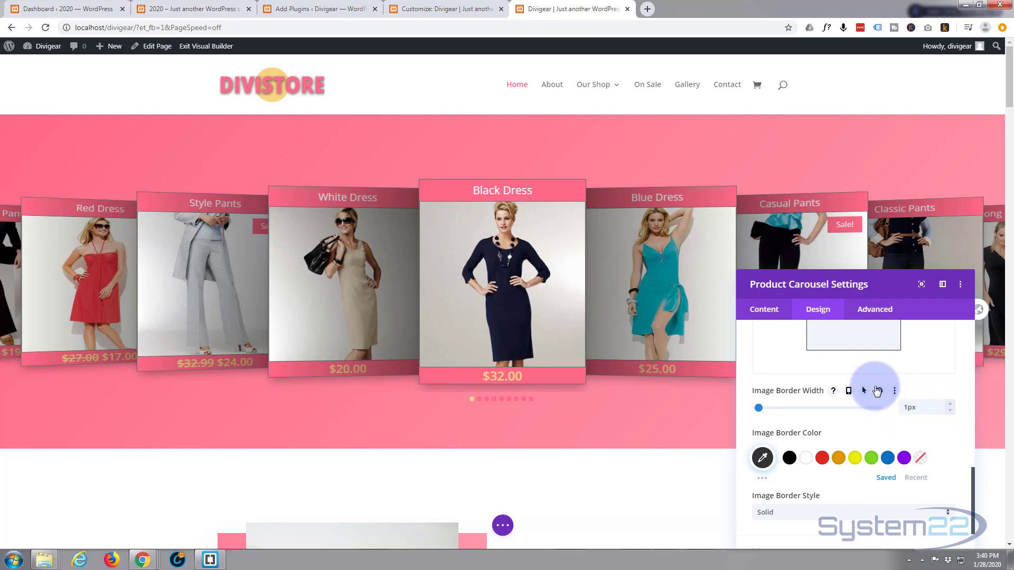
Move the carousel's settings window higher up the page and save the module's changes
scroll(883, 359, "down", 1)
left_click_drag(893, 302, 886, 163)
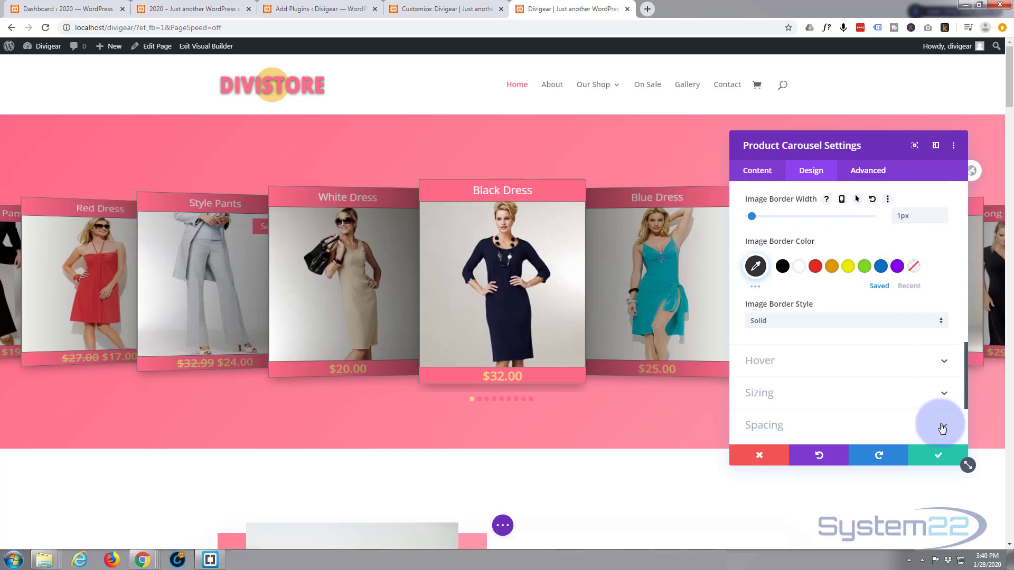
left_click(949, 455)
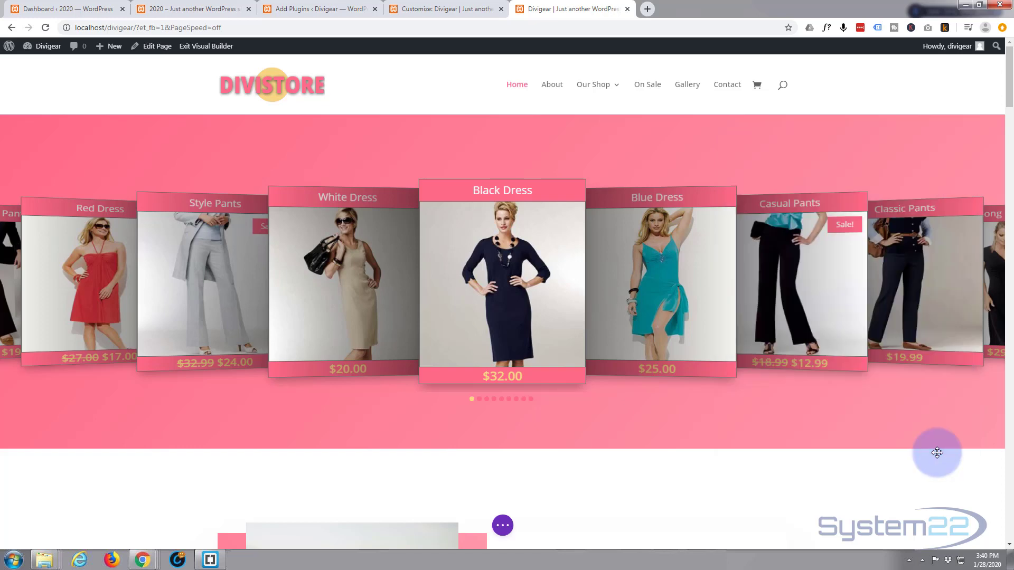
Save the home page and exit the Visual Builder to view the live page
left_click(503, 526)
left_click(974, 526)
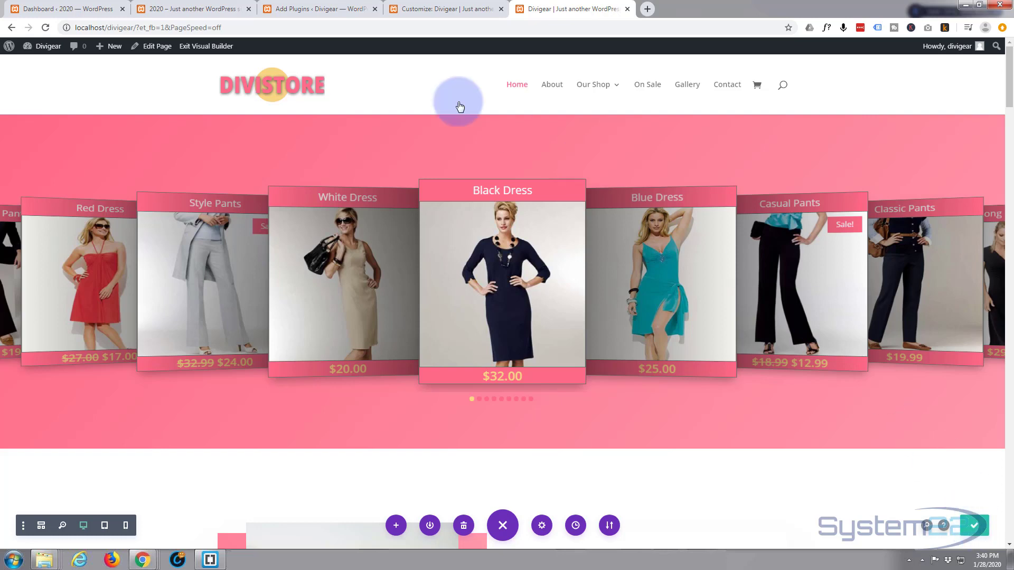
left_click(193, 49)
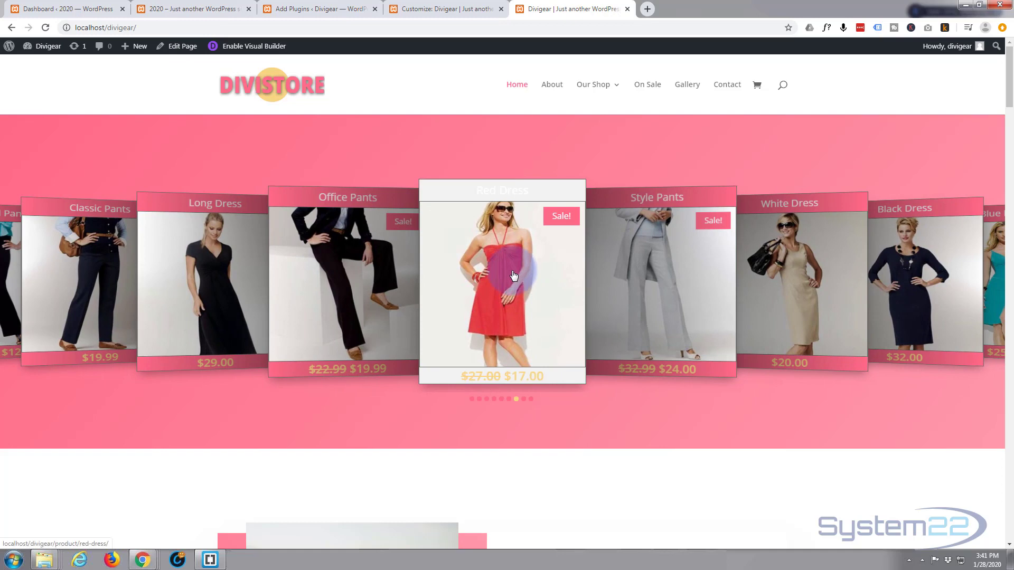
Test the carousel's product link by opening the Red Dress page, and return to the home page
left_click(554, 309)
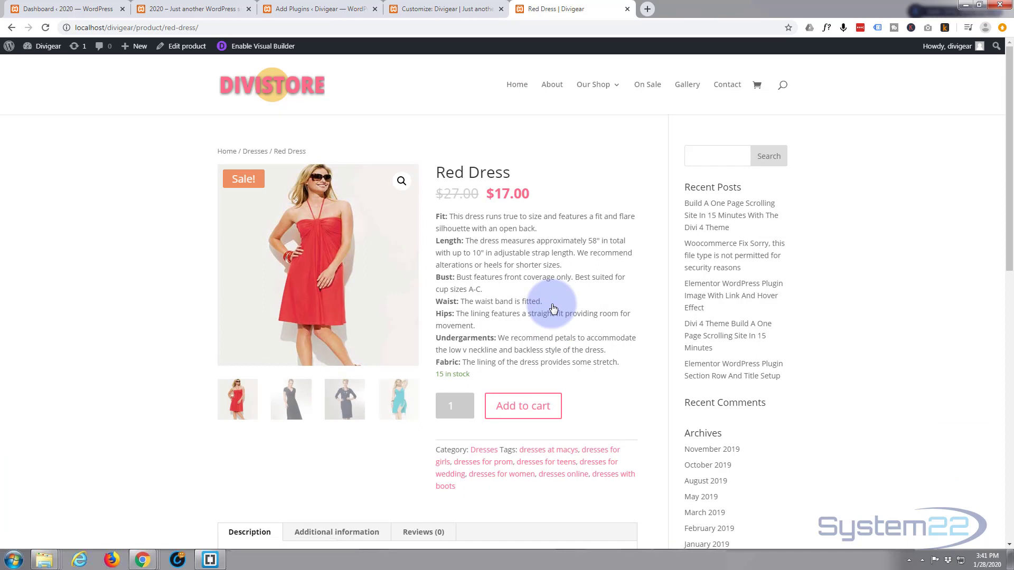
left_click(13, 29)
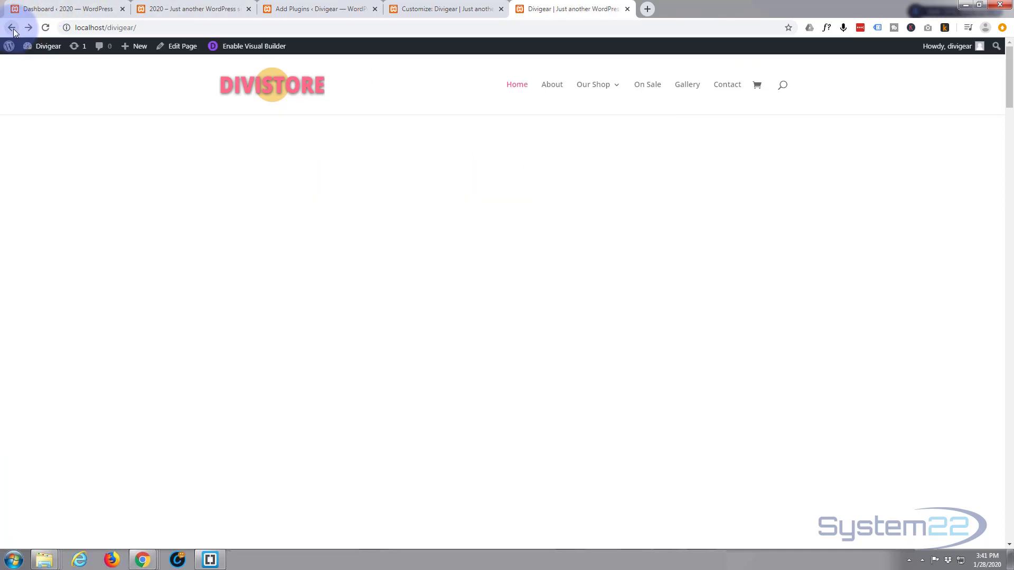